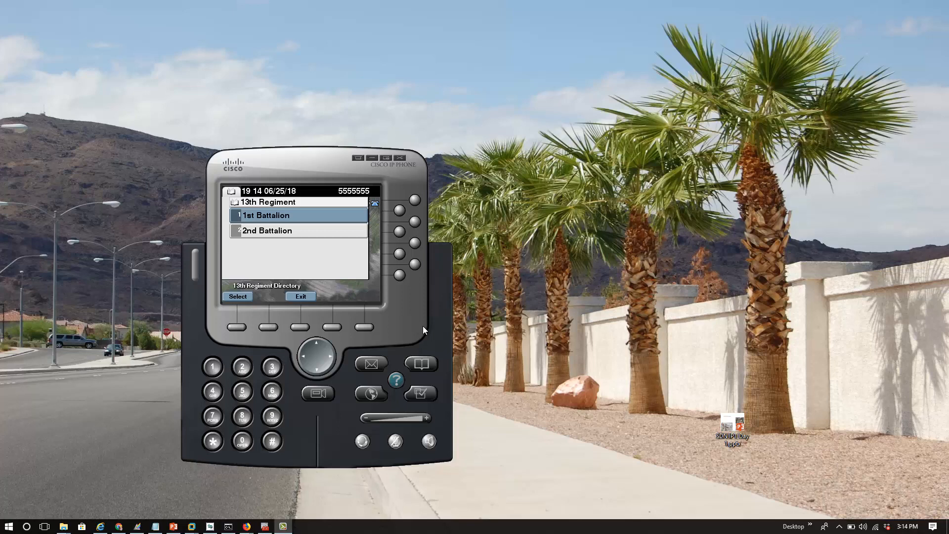
Test the 1st Battalion entry of the 13th Regiment directory on the IP phone twice, exiting the result page each time.
{"action": "left_click", "coordinate": [238, 327]}
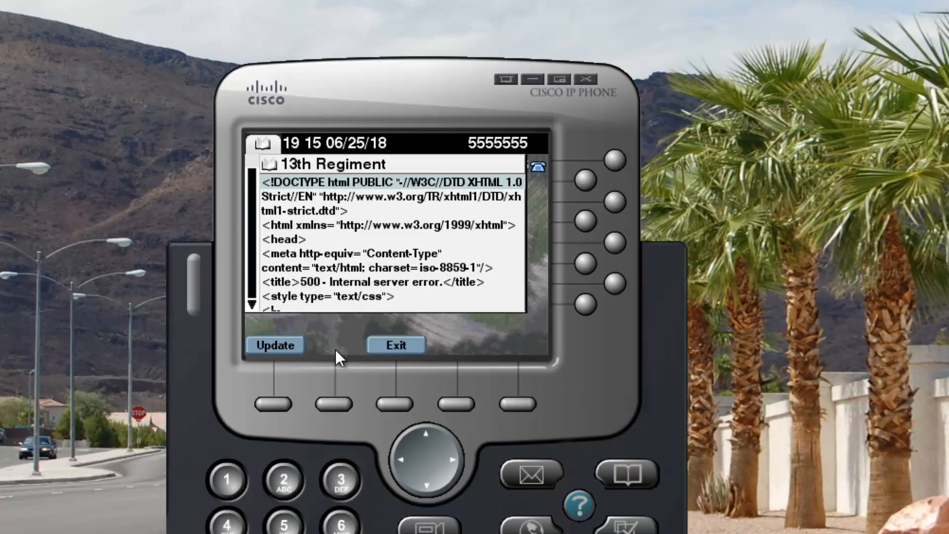
{"action": "left_click", "coordinate": [393, 405]}
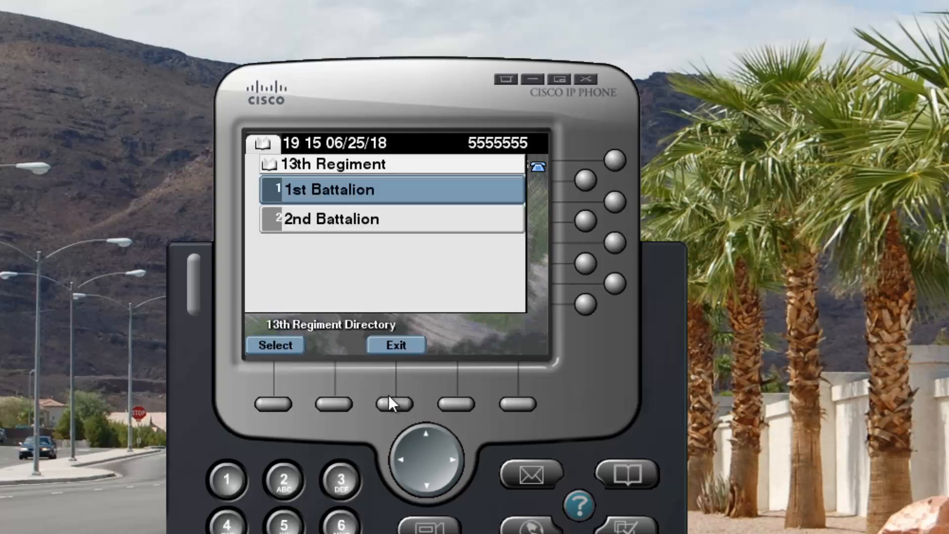
{"action": "left_click", "coordinate": [275, 408]}
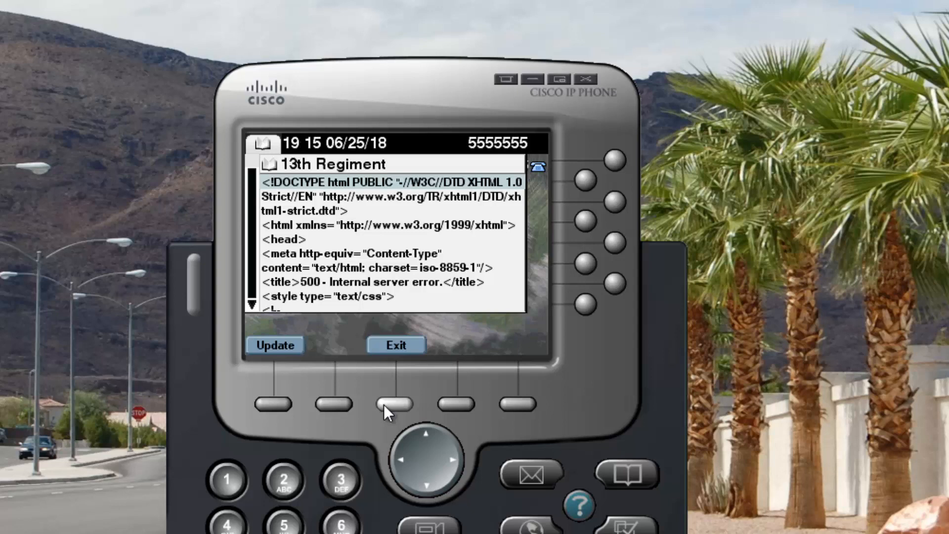
{"action": "left_click", "coordinate": [385, 404]}
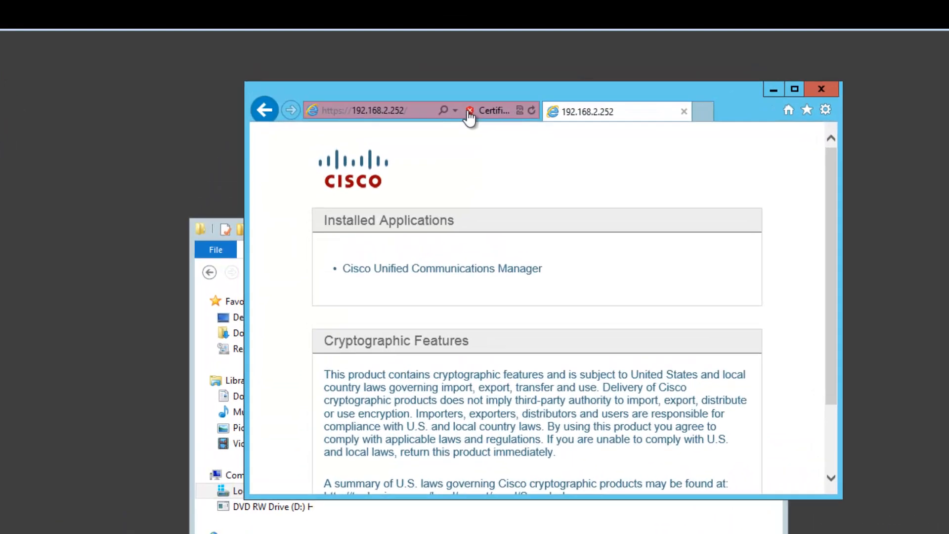
View the certificate of the 192.168.2.252 website and check the status of both entries in its certification path.
{"action": "left_click", "coordinate": [469, 110]}
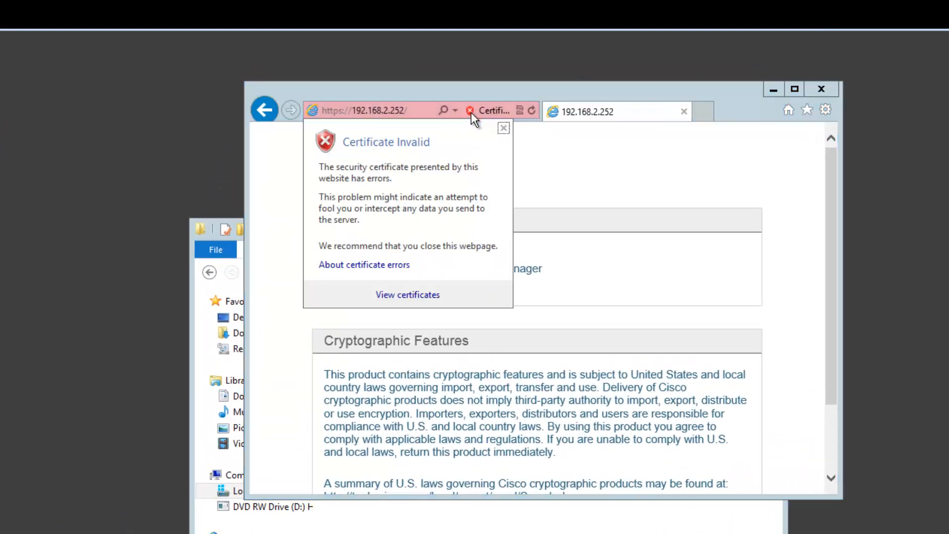
{"action": "left_click", "coordinate": [417, 294]}
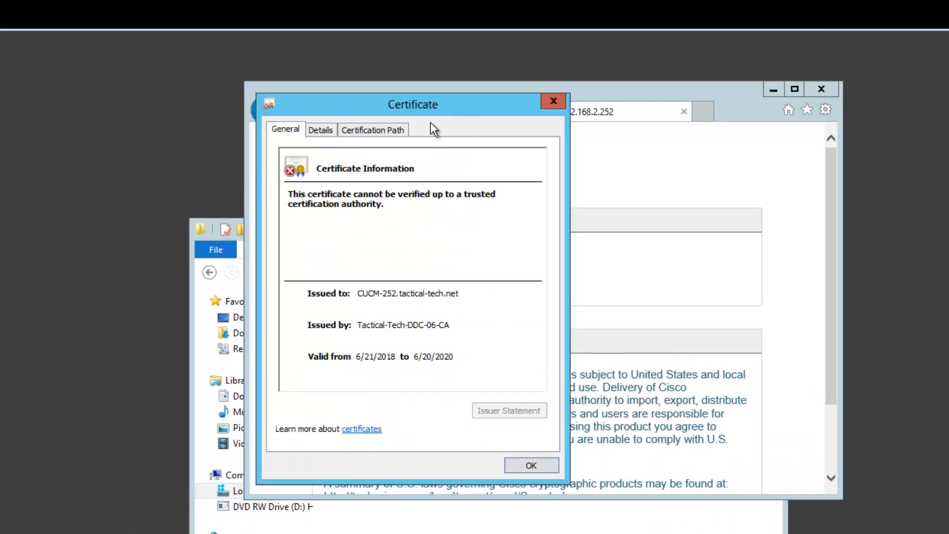
{"action": "left_click", "coordinate": [376, 138]}
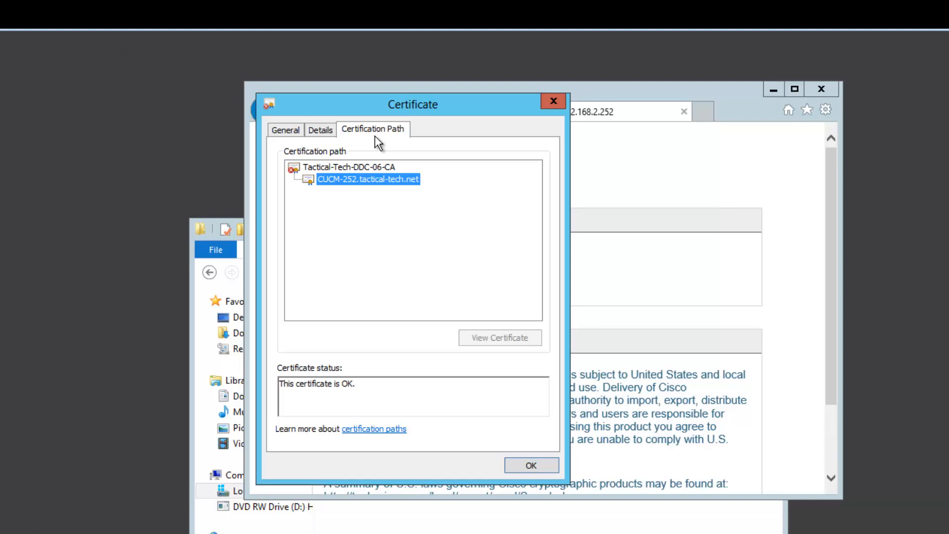
{"action": "left_click", "coordinate": [380, 167]}
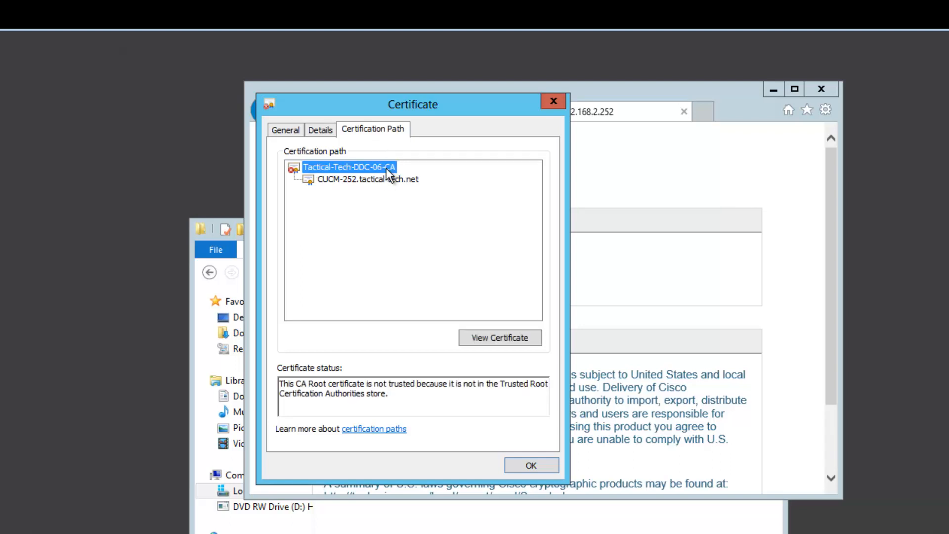
{"action": "left_click", "coordinate": [387, 181]}
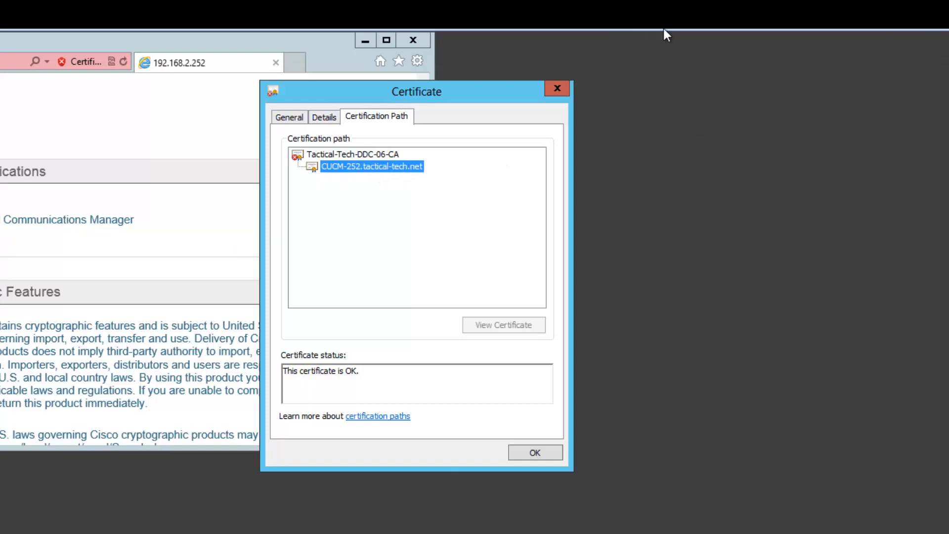
Return from the virtual machine to the host desktop and run certmgr.msc.
{"action": "mouse_move", "coordinate": [669, 32]}
{"action": "left_click", "coordinate": [835, 7]}
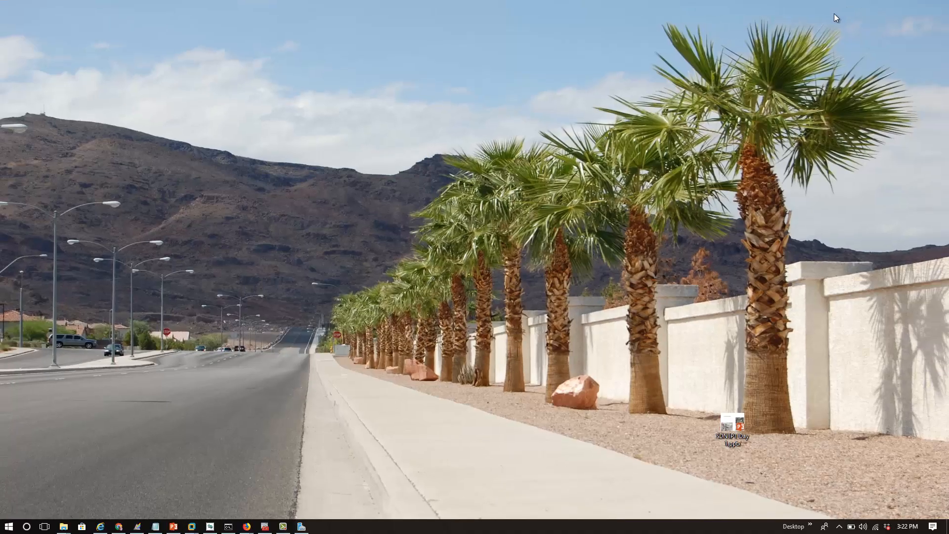
{"action": "left_click", "coordinate": [8, 526]}
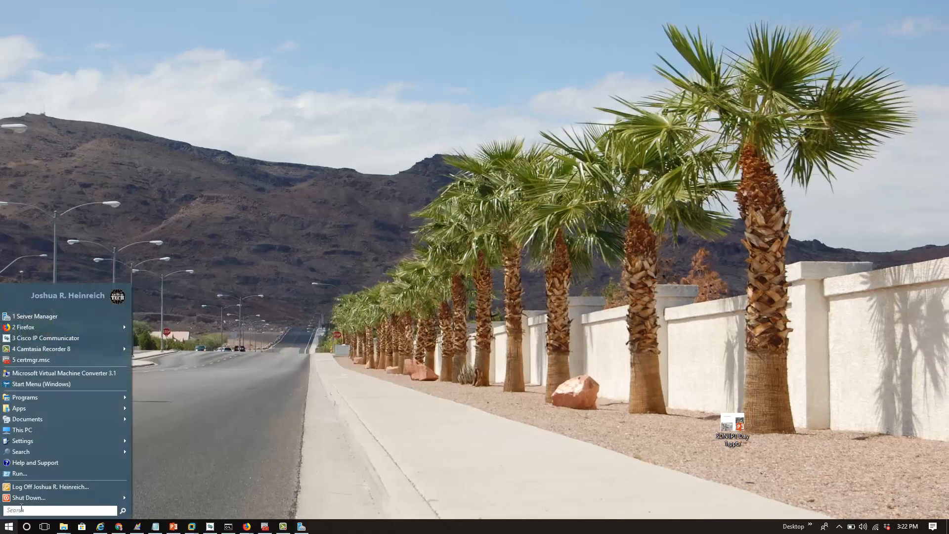
{"action": "left_click", "coordinate": [20, 474]}
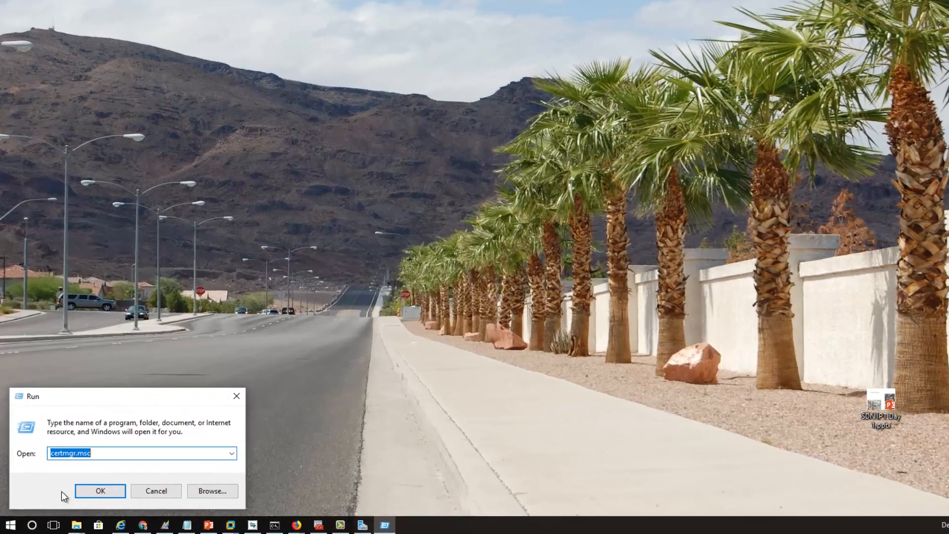
{"action": "type", "text": "cer"}
{"action": "type", "text": "tm"}
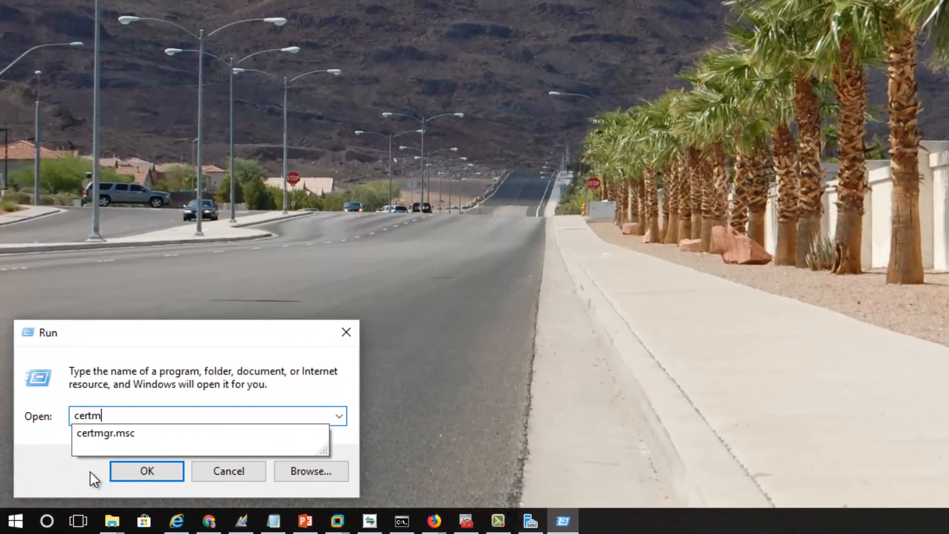
{"action": "type", "text": "gr.msc"}
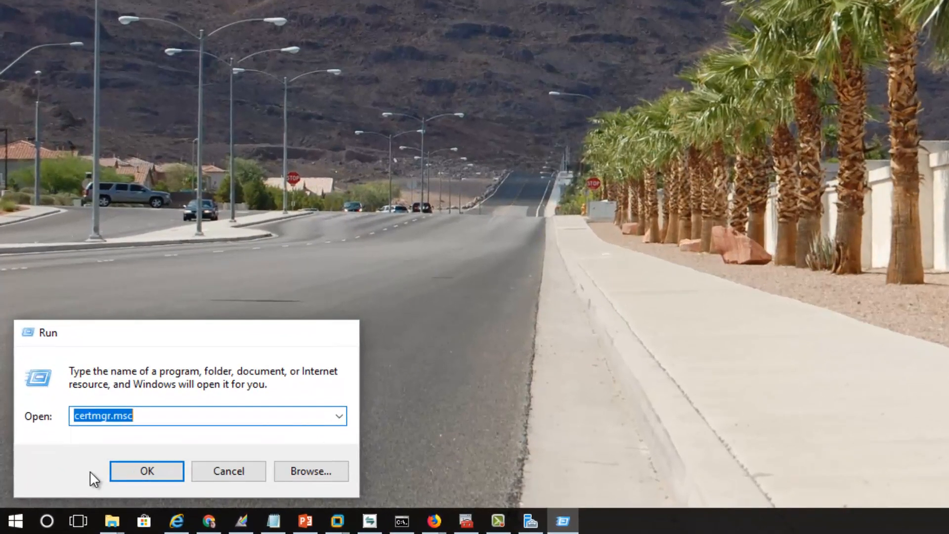
{"action": "key", "text": "Return"}
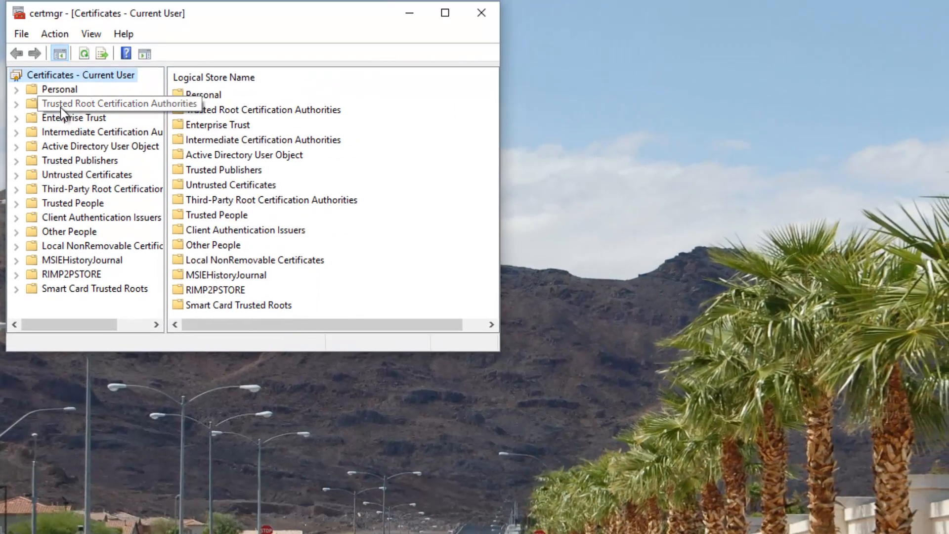
Show the certificates in the Trusted Root Certification Authorities store, widening the store tree to fit the names.
{"action": "left_click", "coordinate": [60, 108]}
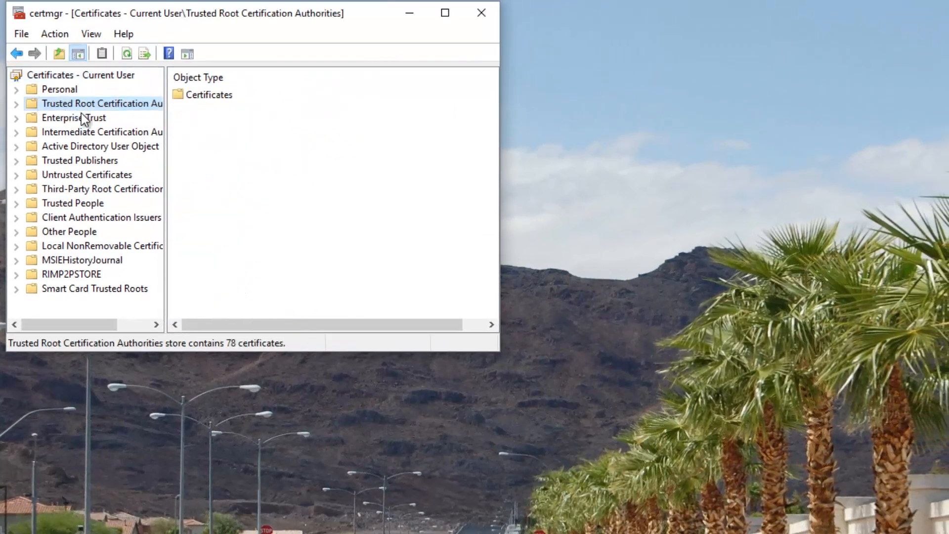
{"action": "left_click_drag", "start_coordinate": [191, 126], "coordinate": [207, 126]}
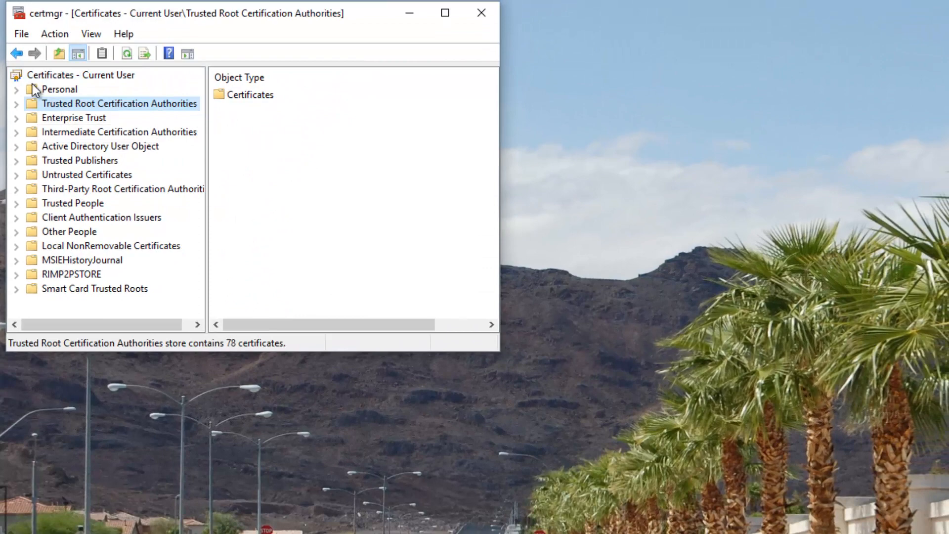
{"action": "left_click", "coordinate": [16, 104]}
{"action": "left_click", "coordinate": [60, 117]}
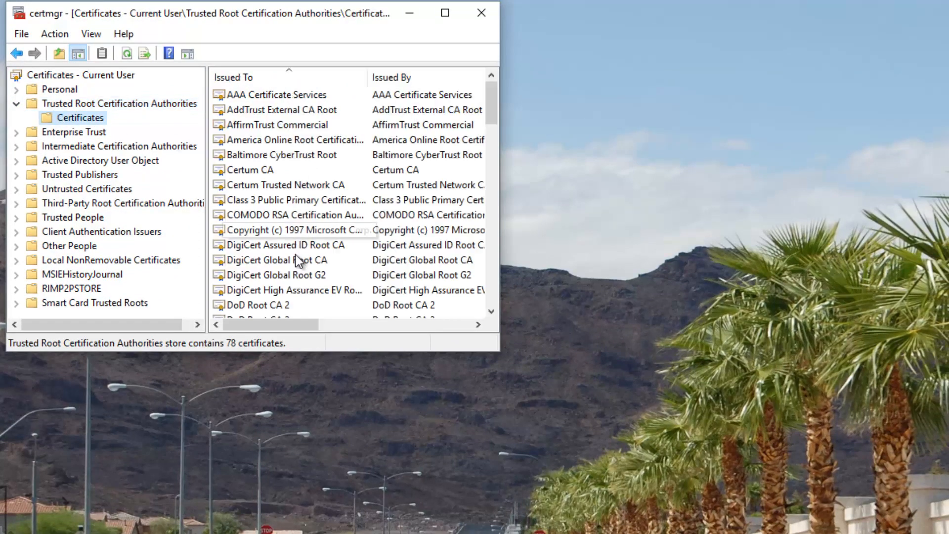
Start exporting the first Tactical-Tech-DDC-06-CA root certificate in Base-64 encoded X.509 (.CER) format.
{"action": "left_click", "coordinate": [301, 292]}
{"action": "scroll", "coordinate": [302, 295], "scroll_direction": "down", "scroll_amount": 4}
{"action": "scroll", "coordinate": [299, 252], "scroll_direction": "down", "scroll_amount": 5}
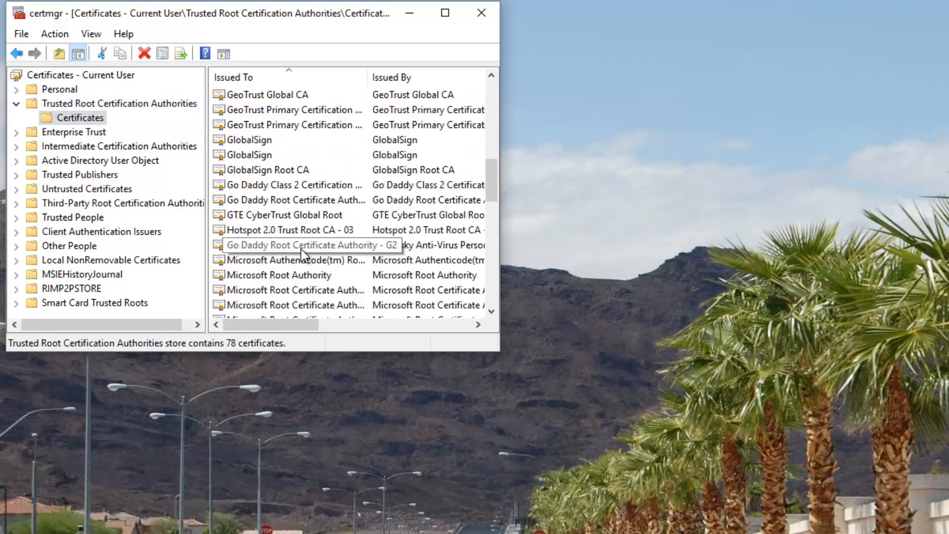
{"action": "scroll", "coordinate": [301, 249], "scroll_direction": "down", "scroll_amount": 3}
{"action": "scroll", "coordinate": [301, 249], "scroll_direction": "down", "scroll_amount": 3}
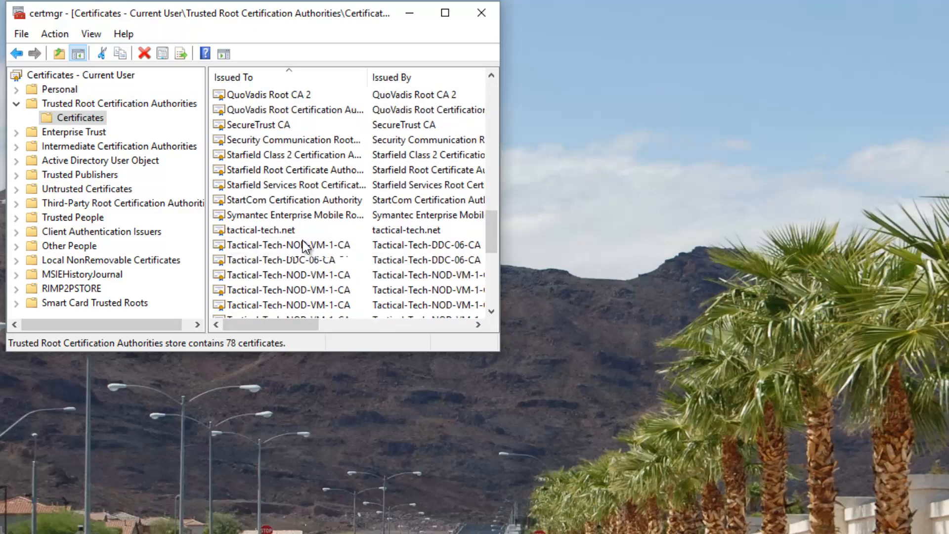
{"action": "scroll", "coordinate": [303, 241], "scroll_direction": "down", "scroll_amount": 3}
{"action": "left_click", "coordinate": [307, 203]}
{"action": "right_click", "coordinate": [307, 203]}
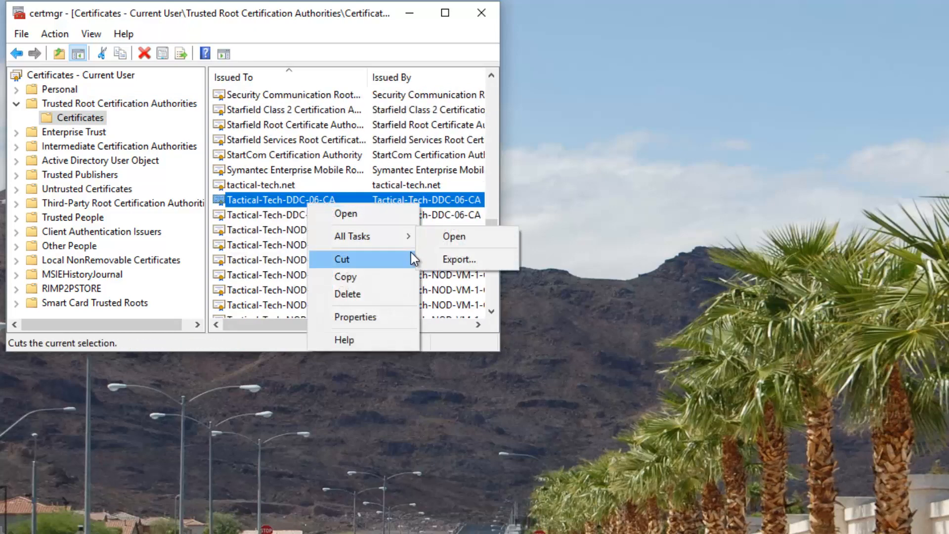
{"action": "left_click", "coordinate": [437, 259]}
{"action": "left_click", "coordinate": [377, 400]}
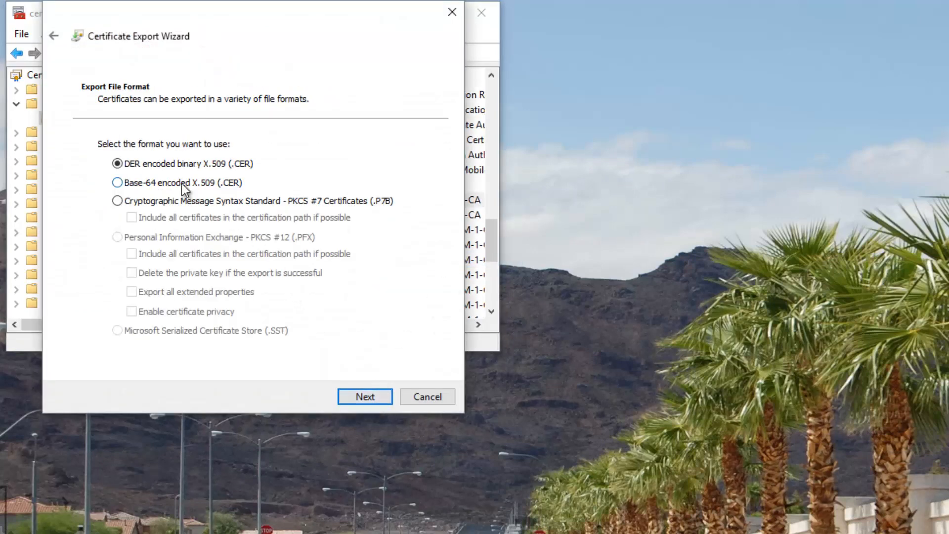
{"action": "left_click", "coordinate": [181, 183]}
{"action": "left_click", "coordinate": [352, 395]}
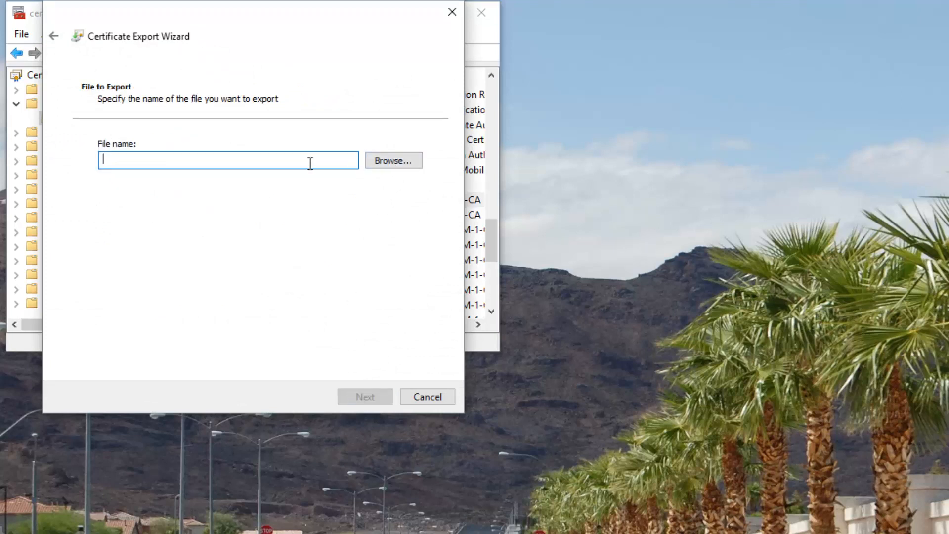
Set the export file to CAcert in the C:\share folder and complete the certificate export.
{"action": "type", "text": "cert"}
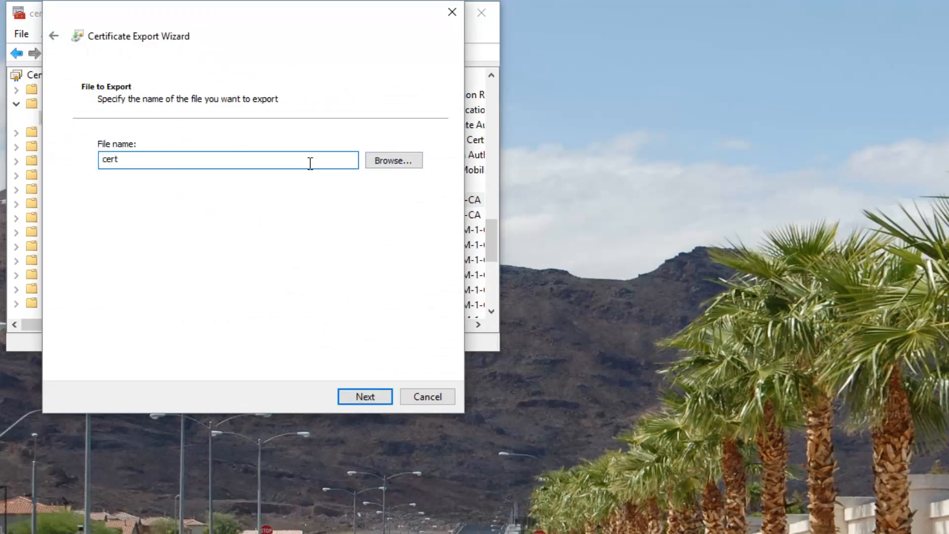
{"action": "key", "text": "Home"}
{"action": "type", "text": "CA"}
{"action": "left_click", "coordinate": [391, 161]}
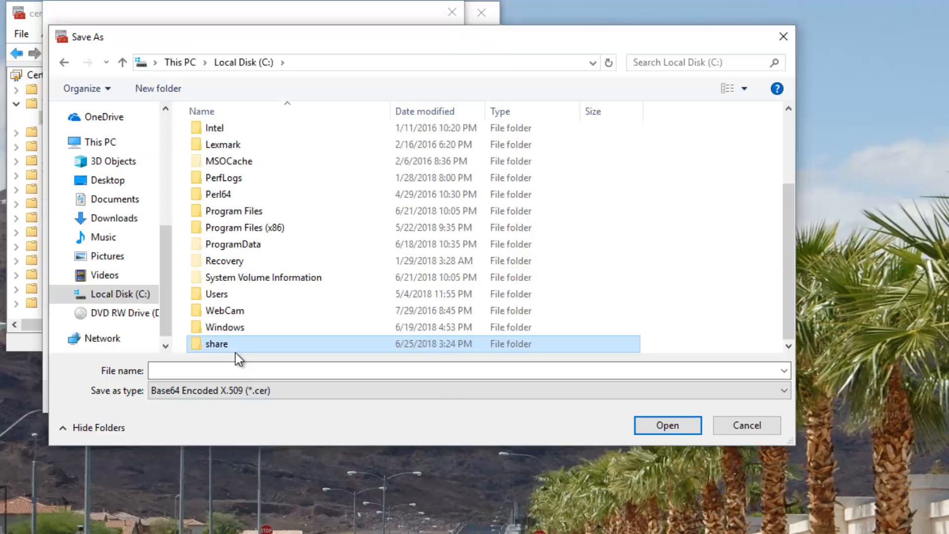
{"action": "double_click", "coordinate": [235, 347]}
{"action": "right_click", "coordinate": [257, 262]}
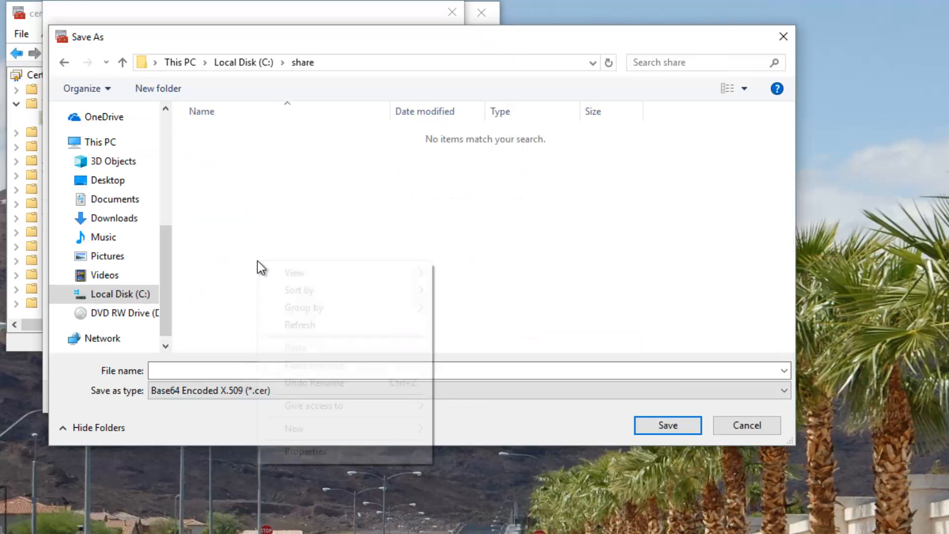
{"action": "left_click", "coordinate": [215, 303]}
{"action": "left_click", "coordinate": [543, 370]}
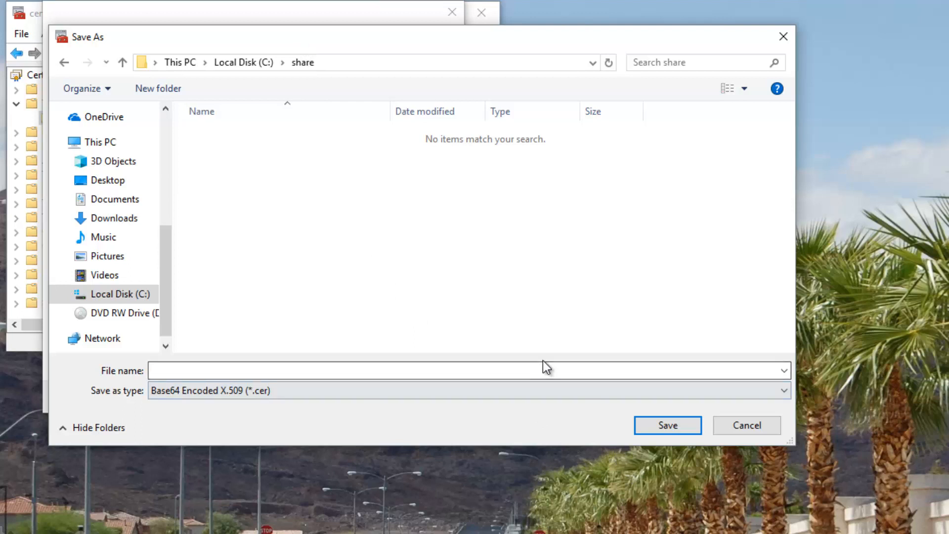
{"action": "type", "text": "CAcert"}
{"action": "key", "text": "Return"}
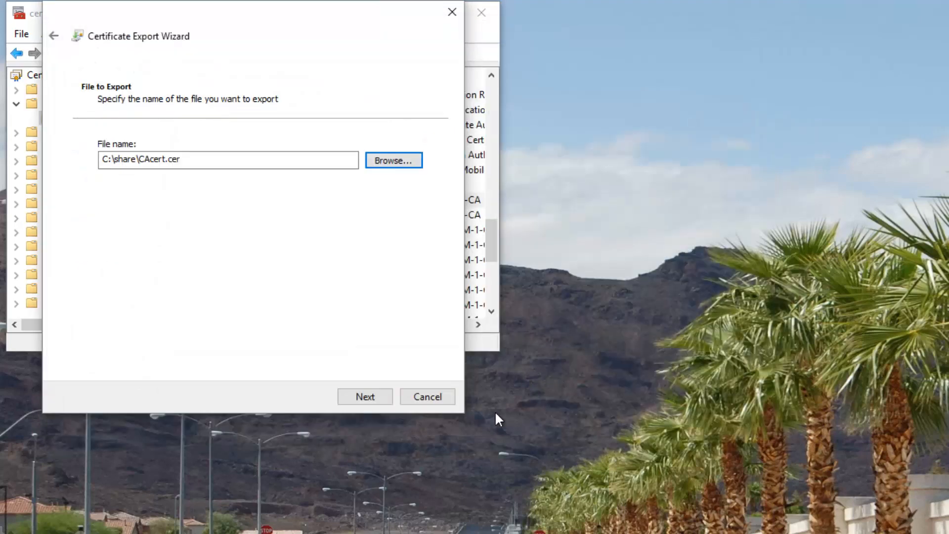
{"action": "left_click", "coordinate": [369, 398]}
{"action": "left_click", "coordinate": [369, 401]}
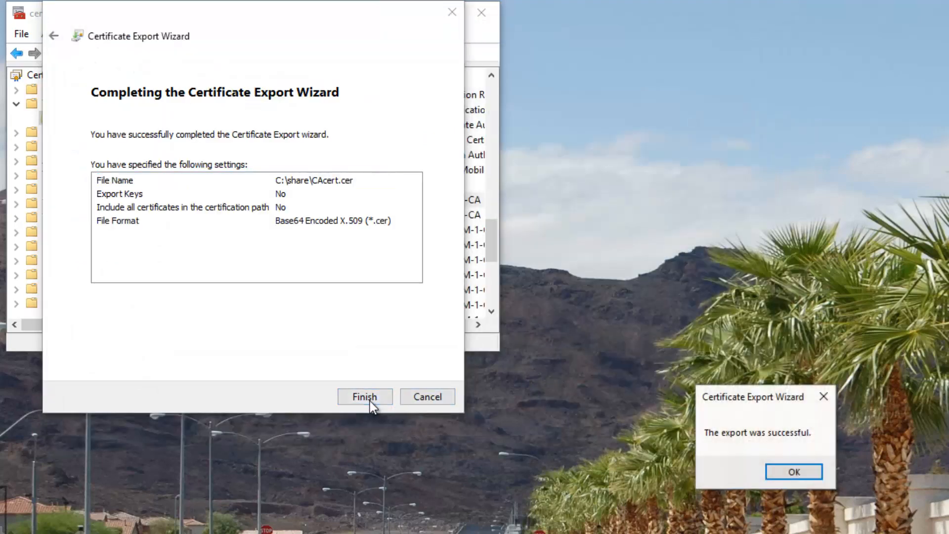
{"action": "left_click", "coordinate": [814, 473]}
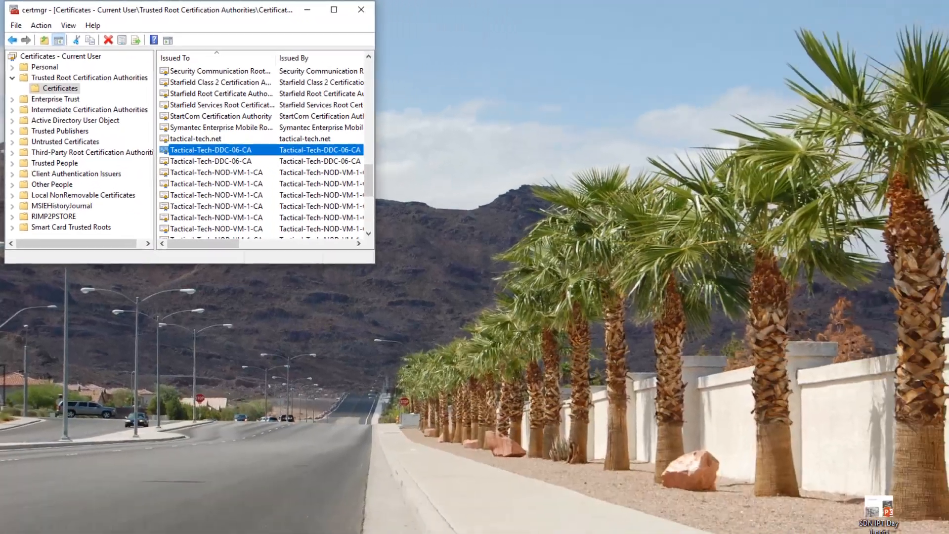
Switch to the Windows Server 2012 (2) virtual machine and bring up its File Explorer window.
{"action": "left_click", "coordinate": [191, 527]}
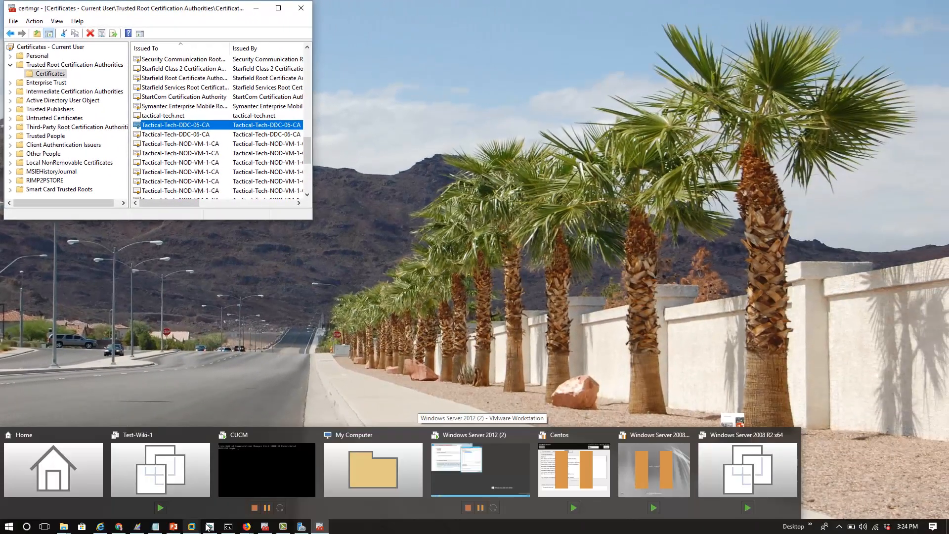
{"action": "left_click", "coordinate": [462, 473]}
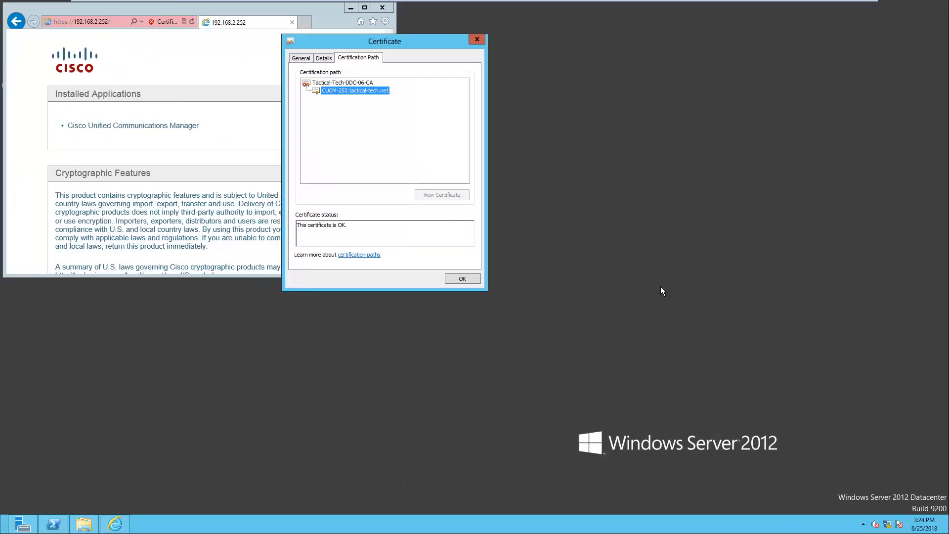
{"action": "left_click", "coordinate": [354, 424]}
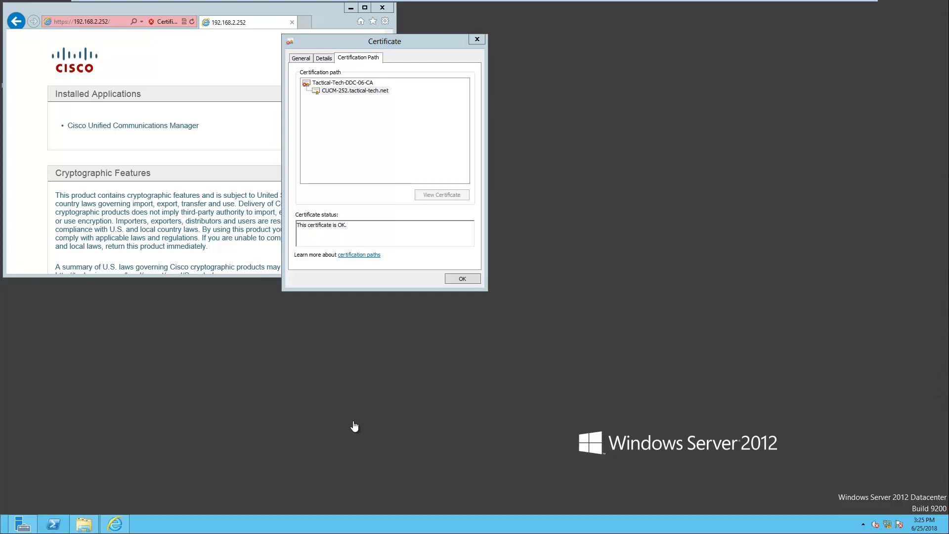
{"action": "left_click", "coordinate": [88, 524]}
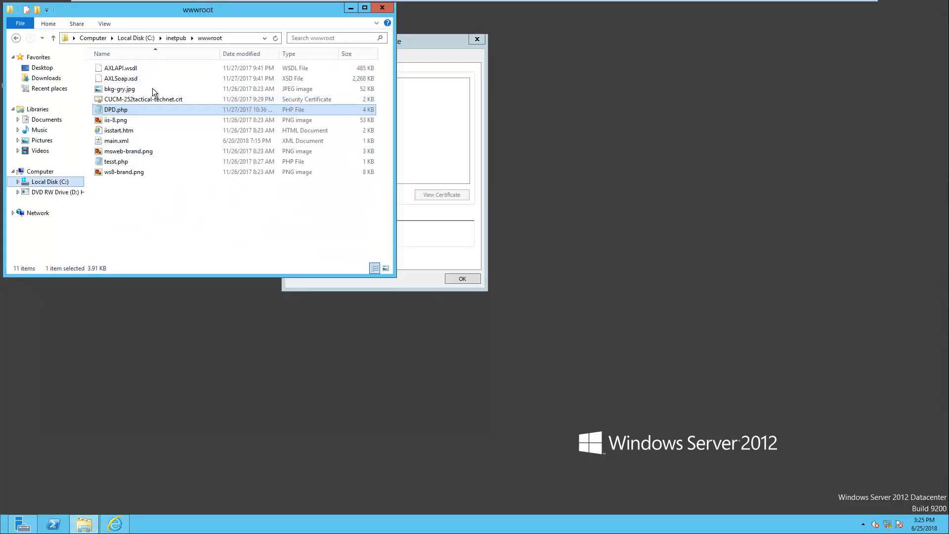
Open the network share \\192.168.2.26\share and copy the CAcert.cer certificate file.
{"action": "left_click", "coordinate": [237, 39]}
{"action": "type", "text": "\\"}
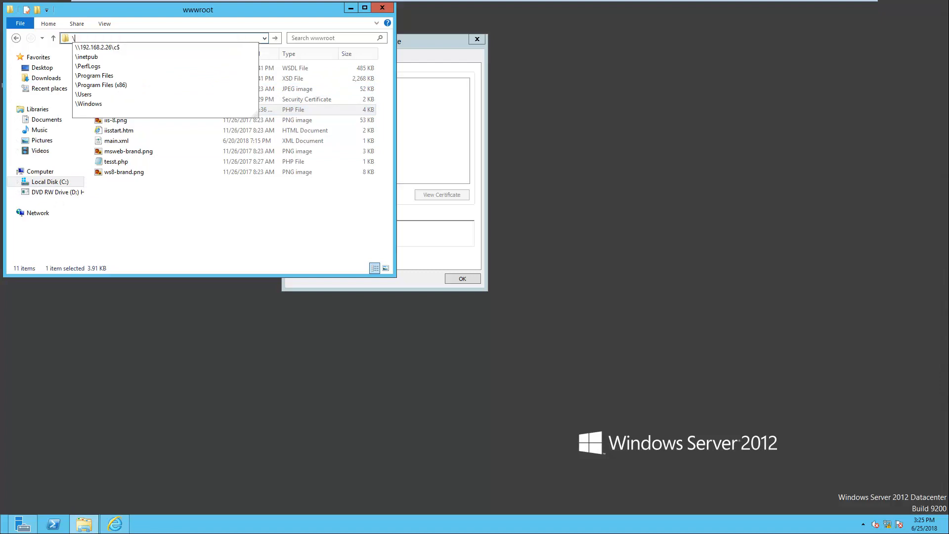
{"action": "type", "text": "192.168"}
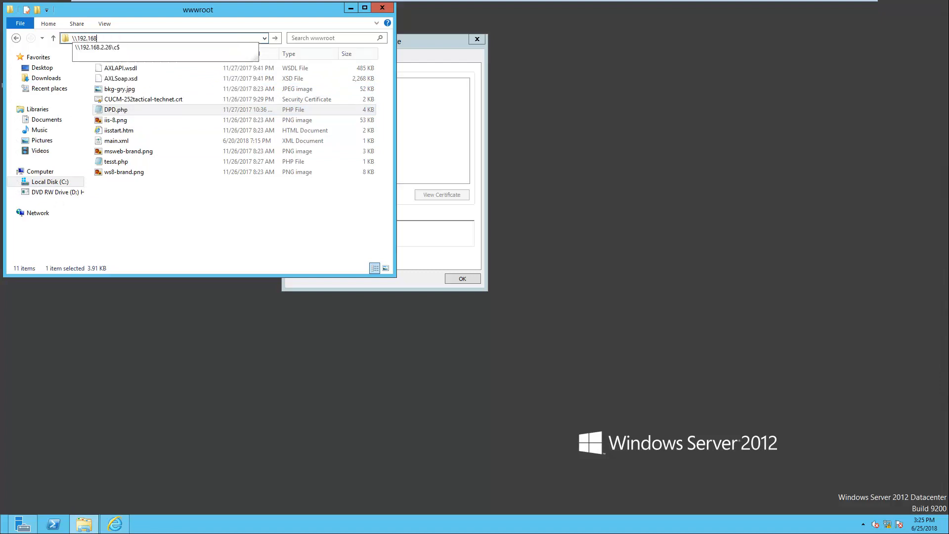
{"action": "type", "text": ".2.26\\share"}
{"action": "key", "text": "Return"}
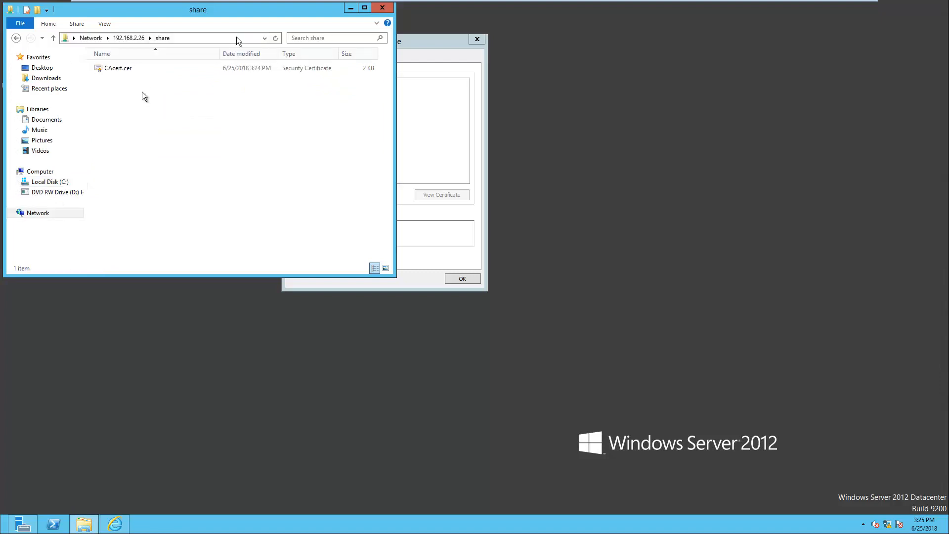
{"action": "right_click", "coordinate": [108, 69]}
{"action": "left_click", "coordinate": [143, 144]}
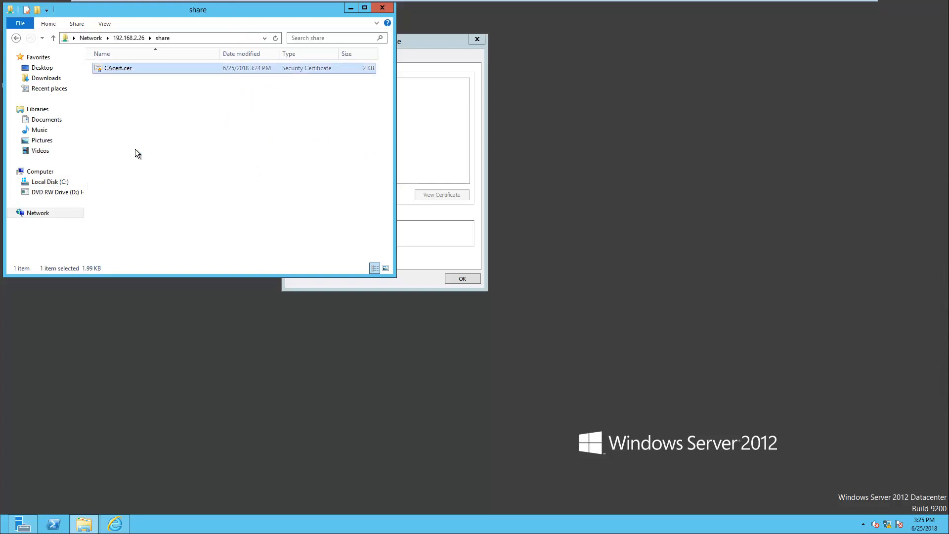
Paste the copied certificate file into the C:\inetpub\wwwroot folder.
{"action": "left_click", "coordinate": [58, 184]}
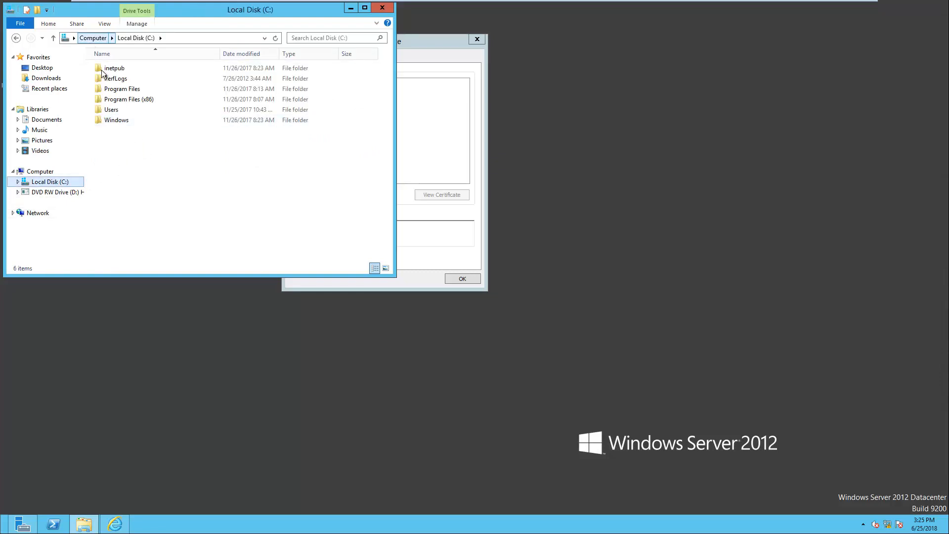
{"action": "double_click", "coordinate": [102, 70]}
{"action": "double_click", "coordinate": [116, 111]}
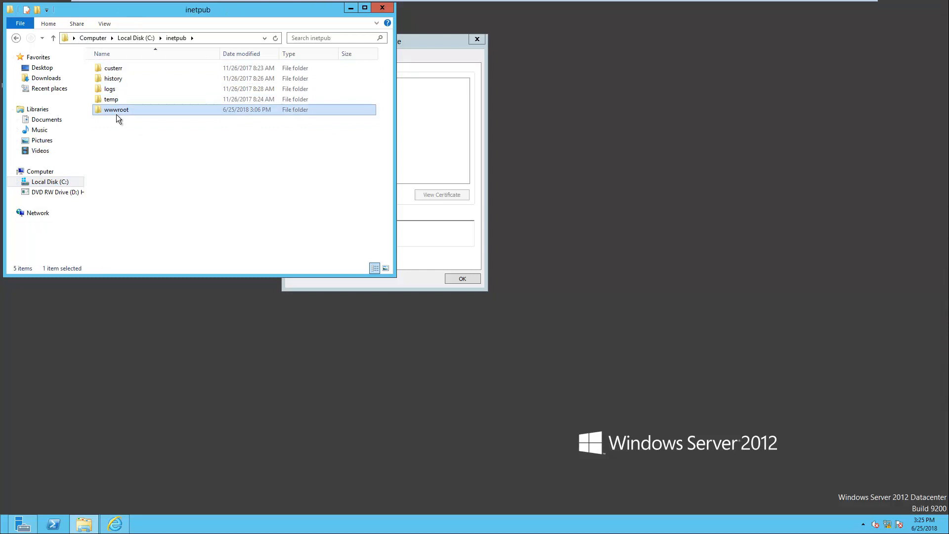
{"action": "right_click", "coordinate": [132, 189]}
{"action": "left_click", "coordinate": [161, 259]}
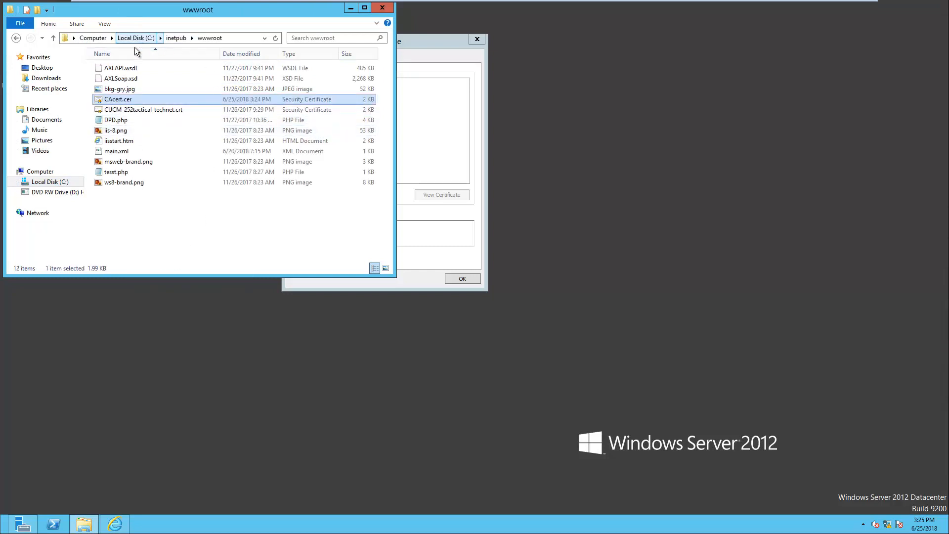
Copy the file DPD - For Working Certificates.php from the CUCM project's Phone Directory network folder.
{"action": "left_click", "coordinate": [117, 120]}
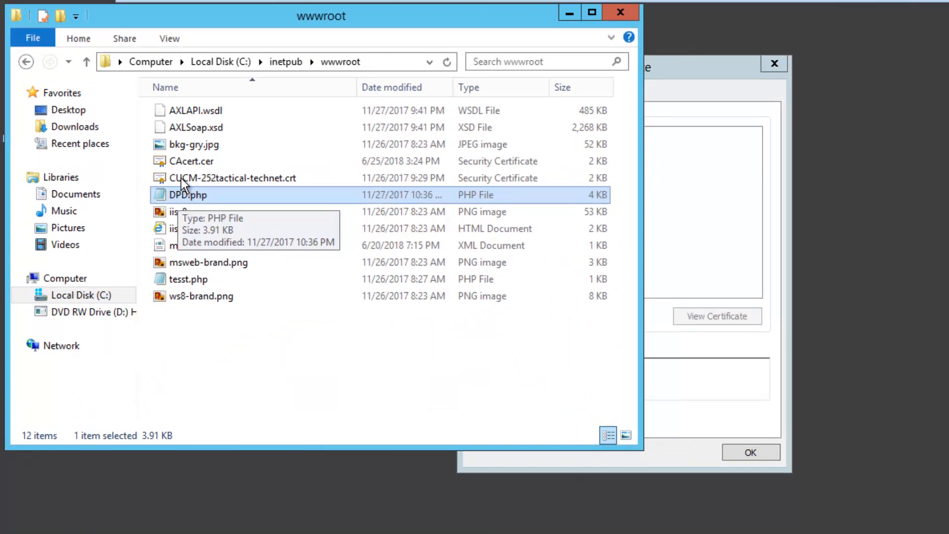
{"action": "left_click", "coordinate": [214, 63]}
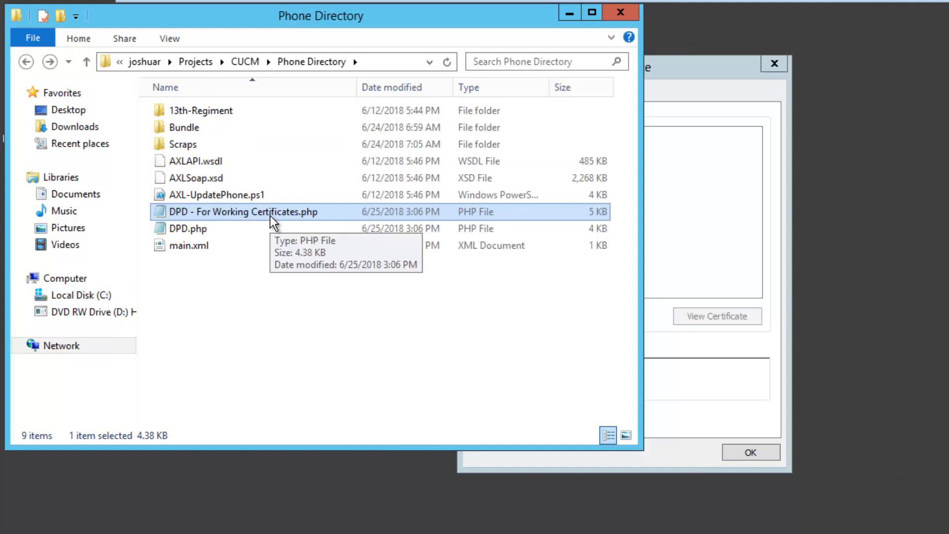
{"action": "right_click", "coordinate": [270, 215]}
{"action": "left_click", "coordinate": [336, 342]}
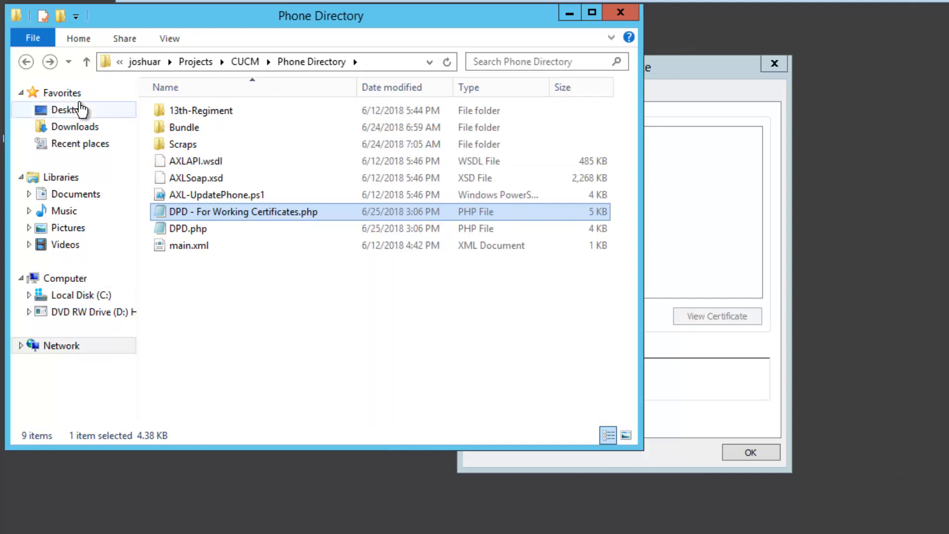
Go back to C:\inetpub\wwwroot and rename DPD.php as DPD.php.old, accepting the file extension change.
{"action": "left_click", "coordinate": [84, 296]}
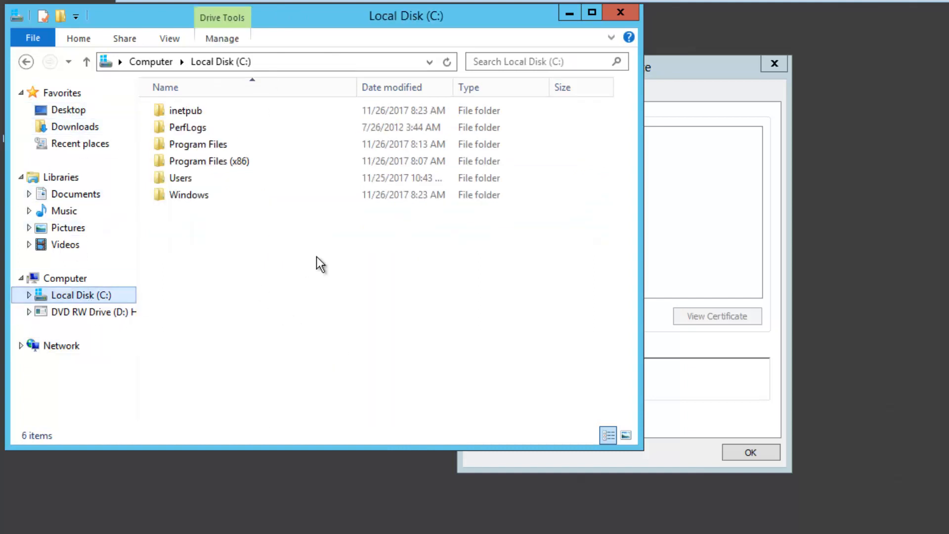
{"action": "double_click", "coordinate": [224, 113]}
{"action": "double_click", "coordinate": [221, 179]}
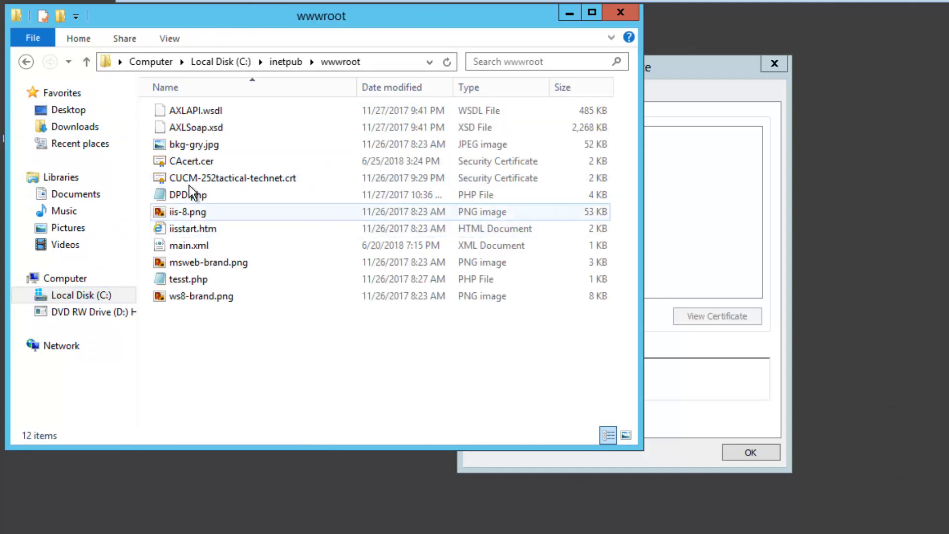
{"action": "left_click", "coordinate": [218, 196]}
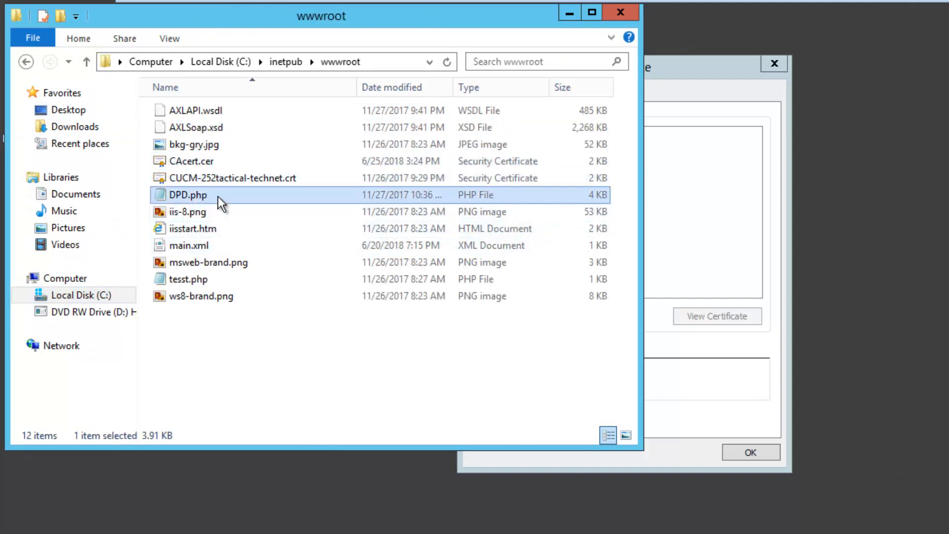
{"action": "left_click", "coordinate": [221, 196]}
{"action": "left_click", "coordinate": [216, 197]}
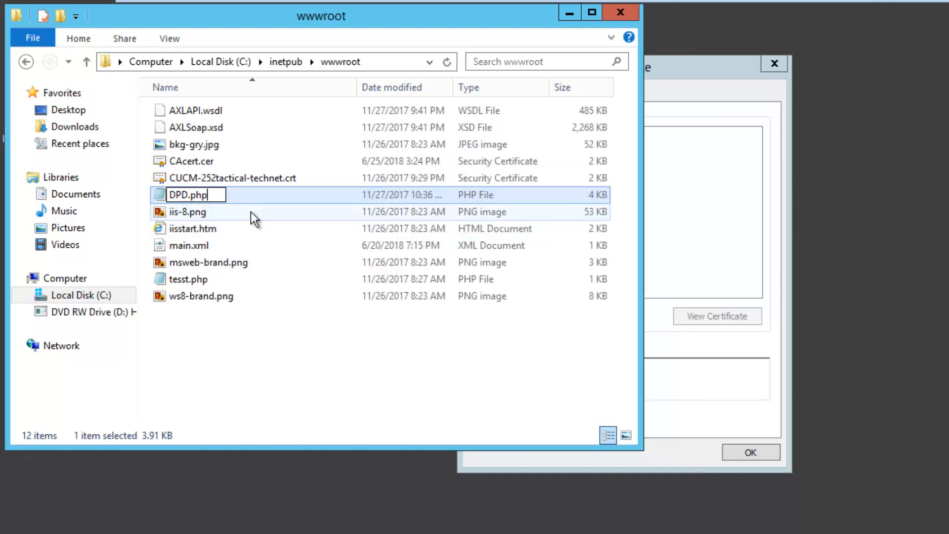
{"action": "type", "text": ".old"}
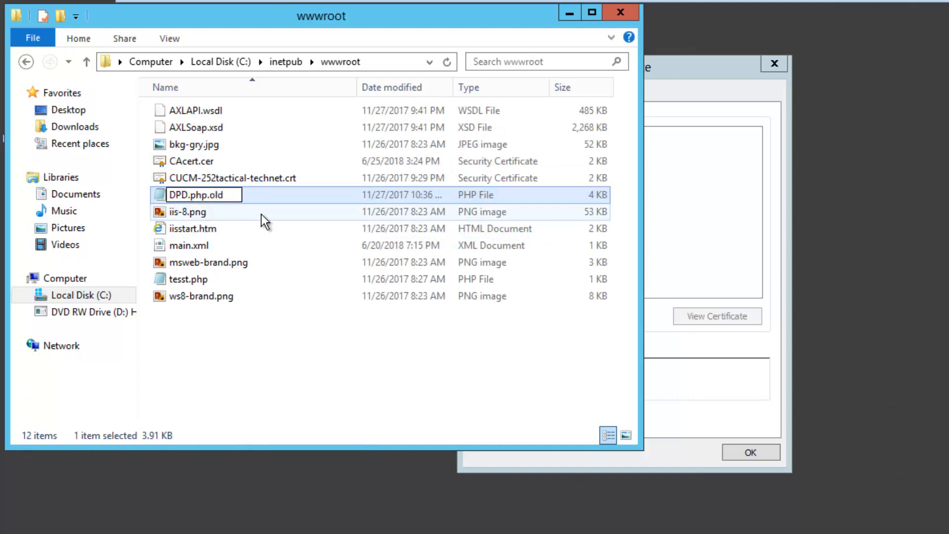
{"action": "left_click", "coordinate": [257, 371]}
{"action": "left_click", "coordinate": [818, 430]}
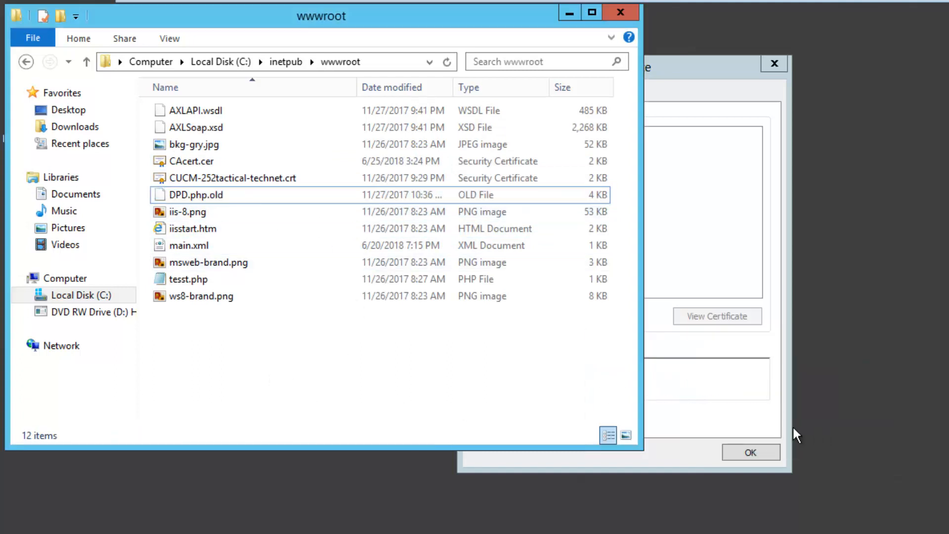
Paste DPD - For Working Certificates.php into the wwwroot folder and rename the pasted file as DPD.php.
{"action": "right_click", "coordinate": [275, 347]}
{"action": "left_click", "coordinate": [315, 452]}
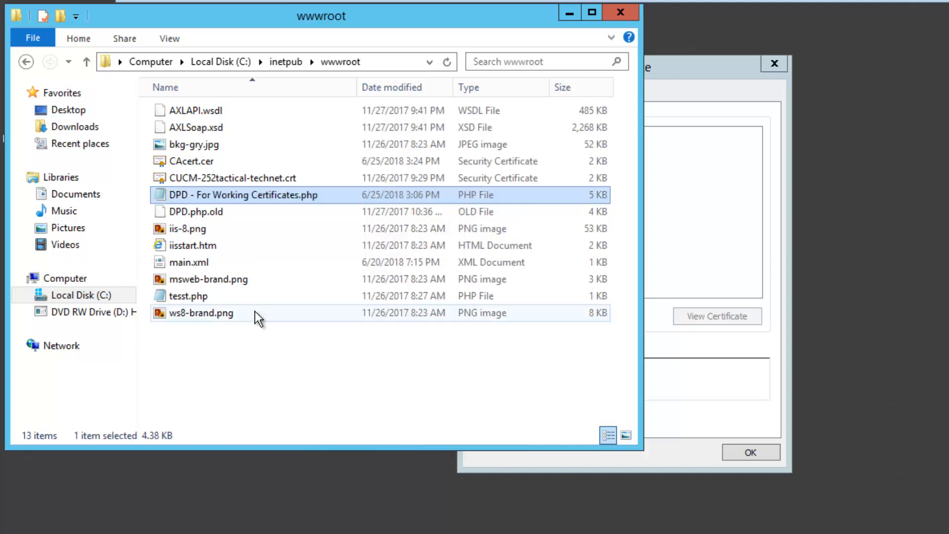
{"action": "left_click", "coordinate": [188, 194]}
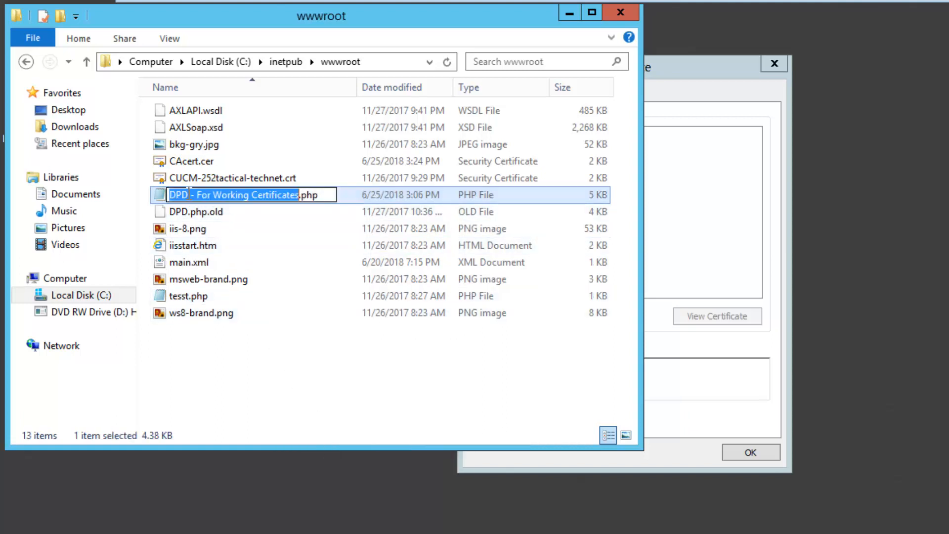
{"action": "left_click_drag", "start_coordinate": [189, 195], "coordinate": [298, 196]}
{"action": "key", "text": "Delete"}
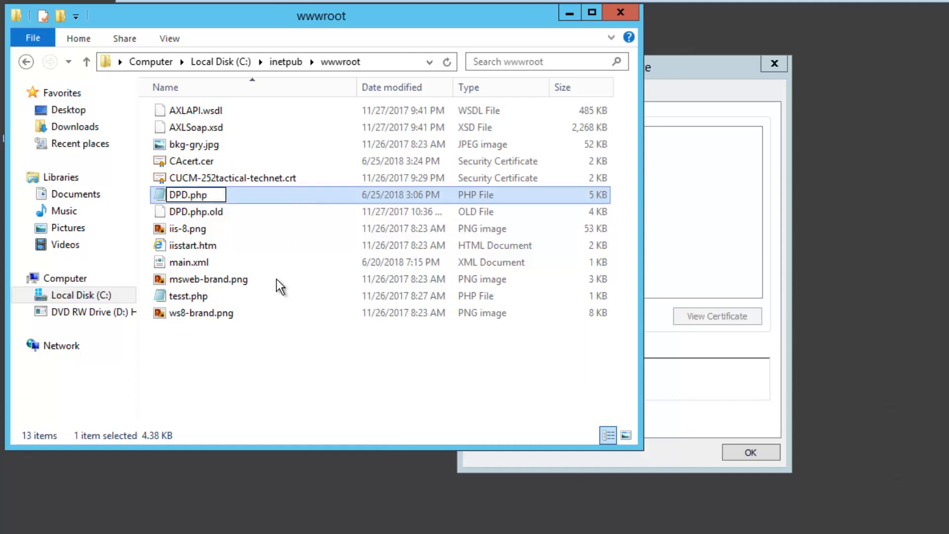
{"action": "left_click", "coordinate": [213, 321]}
Open DPD.php.old in Notepad and copy its $host, $username, $password and $WebServerIP lines.
{"action": "right_click", "coordinate": [206, 210]}
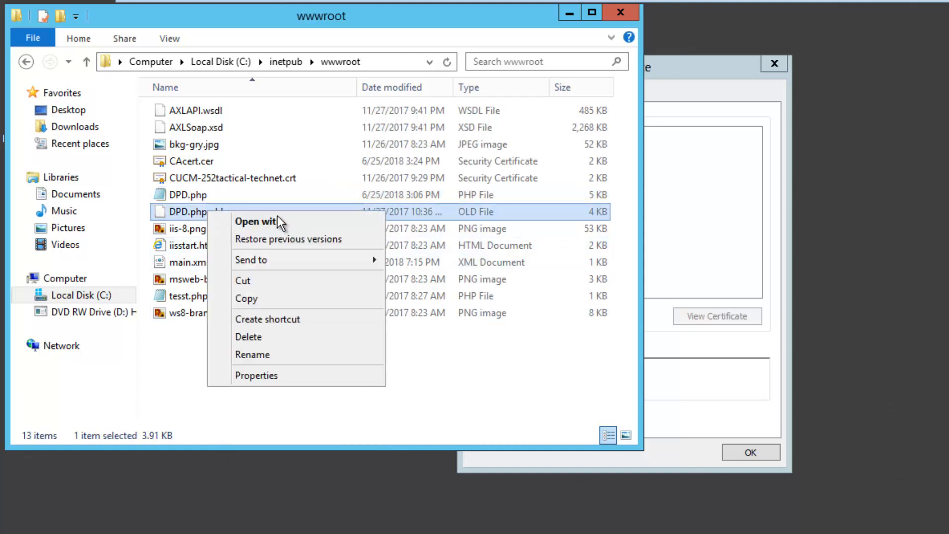
{"action": "mouse_move", "coordinate": [270, 257]}
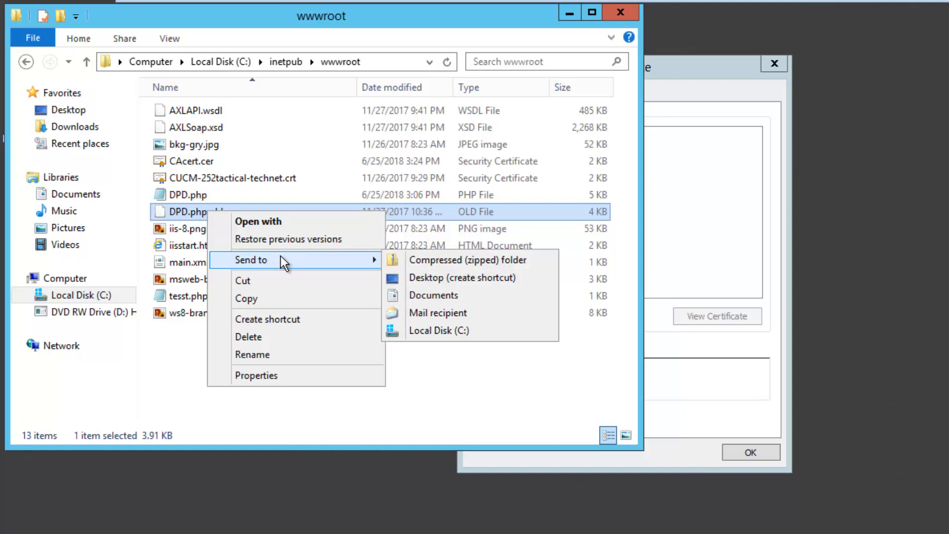
{"action": "left_click", "coordinate": [275, 221]}
{"action": "left_click", "coordinate": [653, 279]}
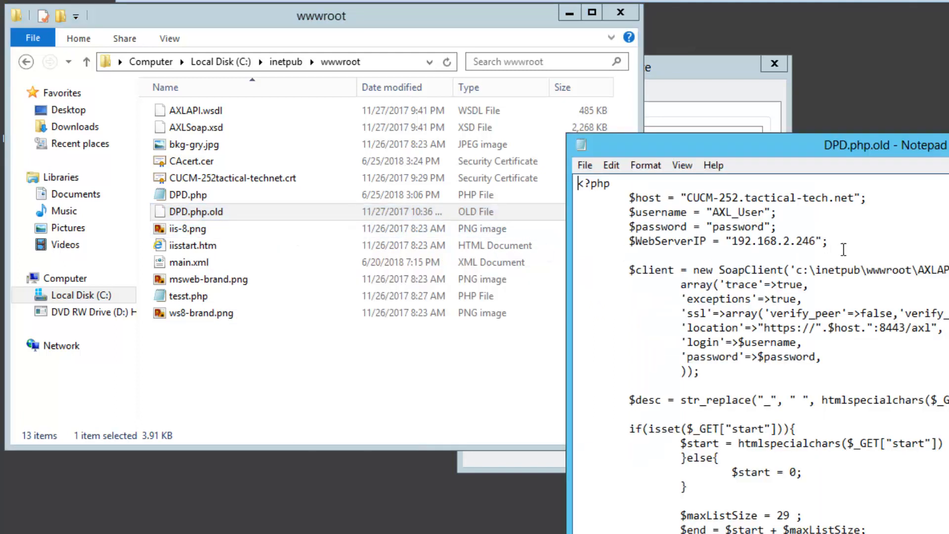
{"action": "left_click_drag", "start_coordinate": [841, 244], "coordinate": [579, 202]}
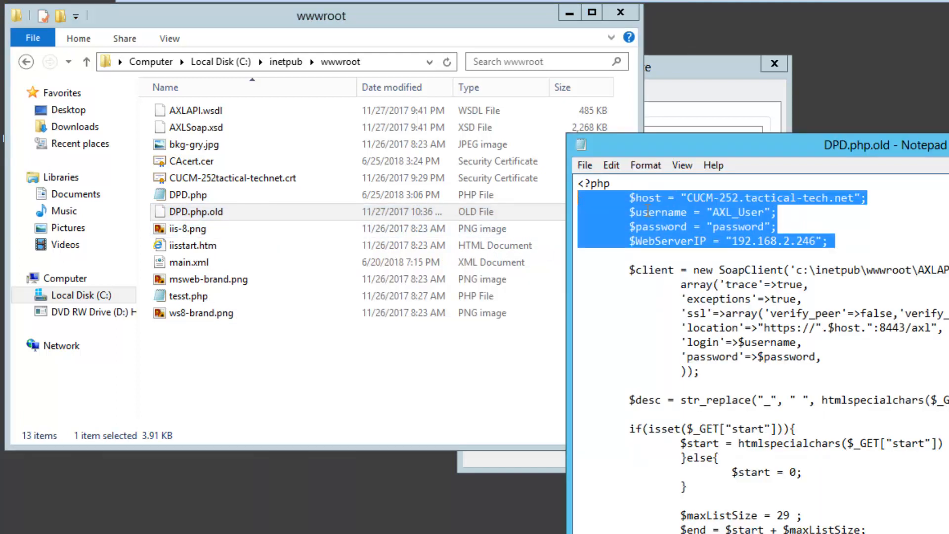
{"action": "right_click", "coordinate": [647, 210]}
{"action": "left_click", "coordinate": [697, 258]}
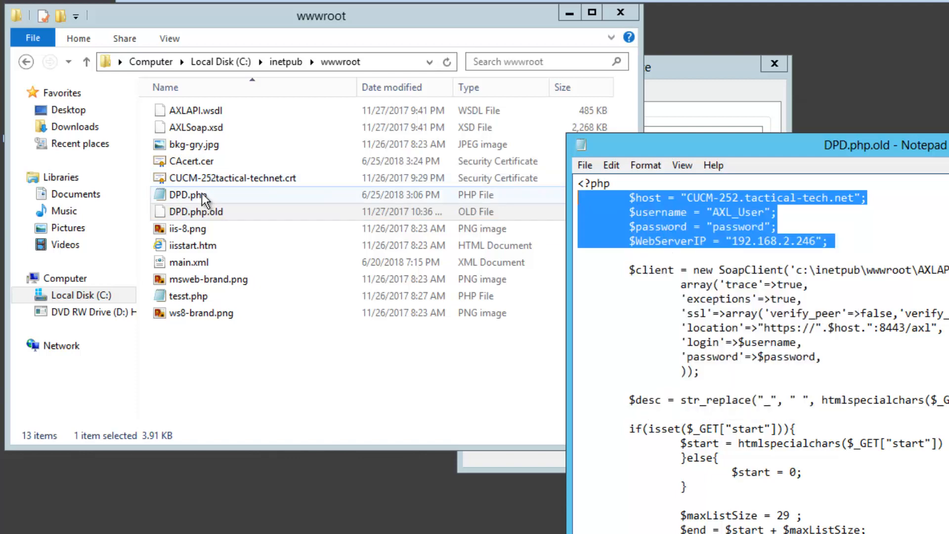
Open DPD.php in Notepad and replace its $host, $username, $password and $WebServerIP lines with the copied ones.
{"action": "left_click", "coordinate": [204, 198]}
{"action": "right_click", "coordinate": [203, 195]}
{"action": "left_click", "coordinate": [238, 220]}
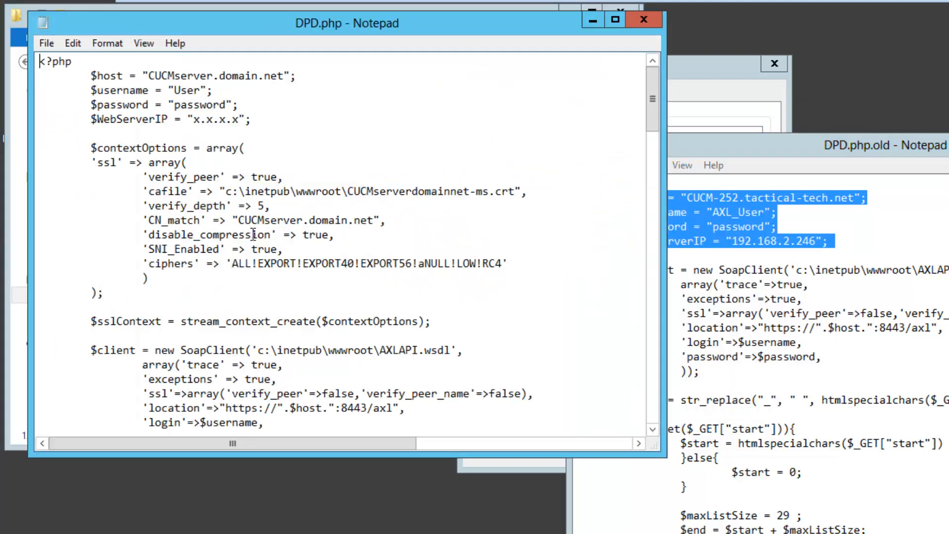
{"action": "left_click_drag", "start_coordinate": [245, 23], "coordinate": [935, 151]}
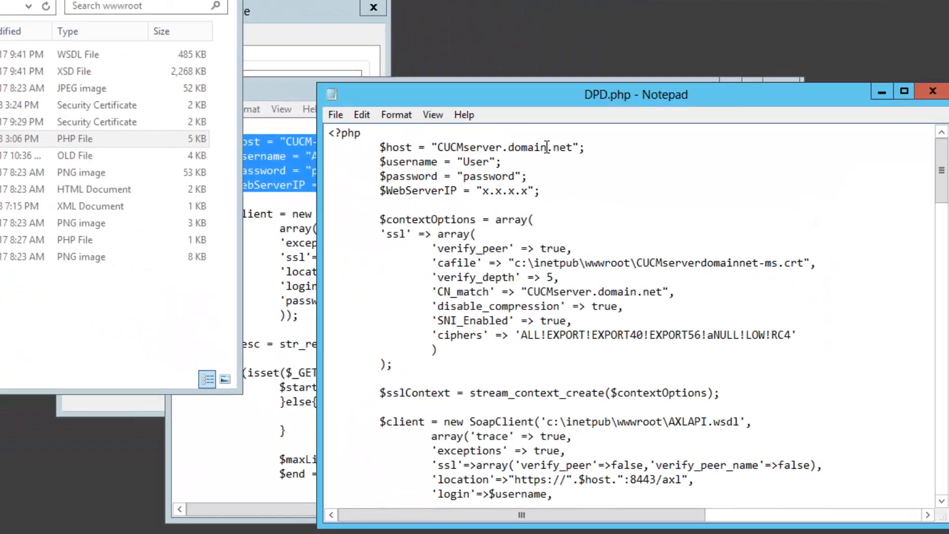
{"action": "left_click_drag", "start_coordinate": [542, 190], "coordinate": [334, 150]}
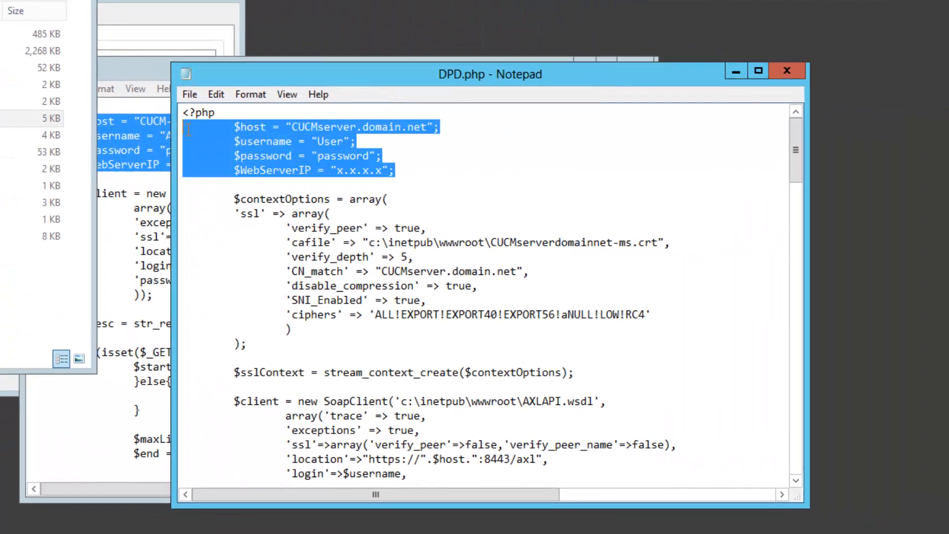
{"action": "key", "text": "ctrl+v"}
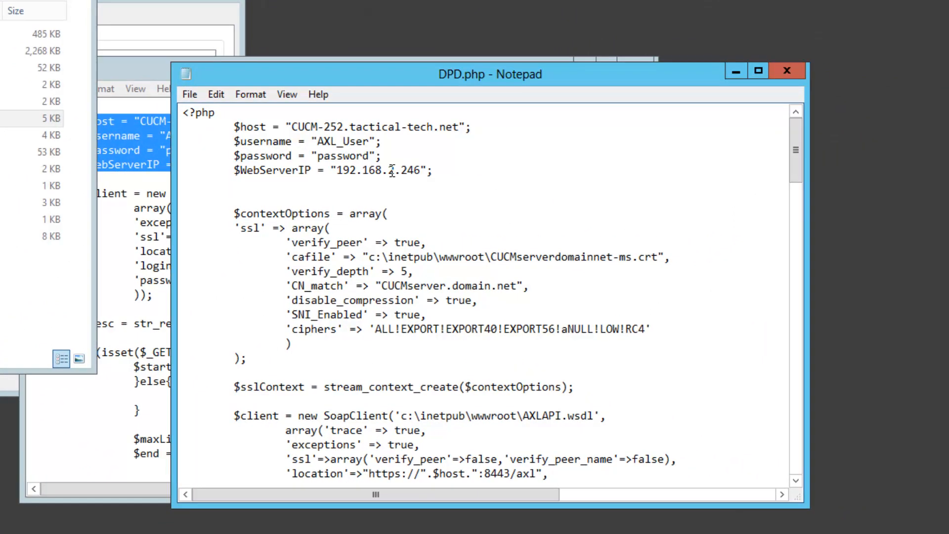
Close the DPD.php.old Notepad window, keeping DPD.php open in clear view.
{"action": "left_click_drag", "start_coordinate": [519, 73], "coordinate": [777, 61]}
{"action": "left_click_drag", "start_coordinate": [337, 70], "coordinate": [0, 306]}
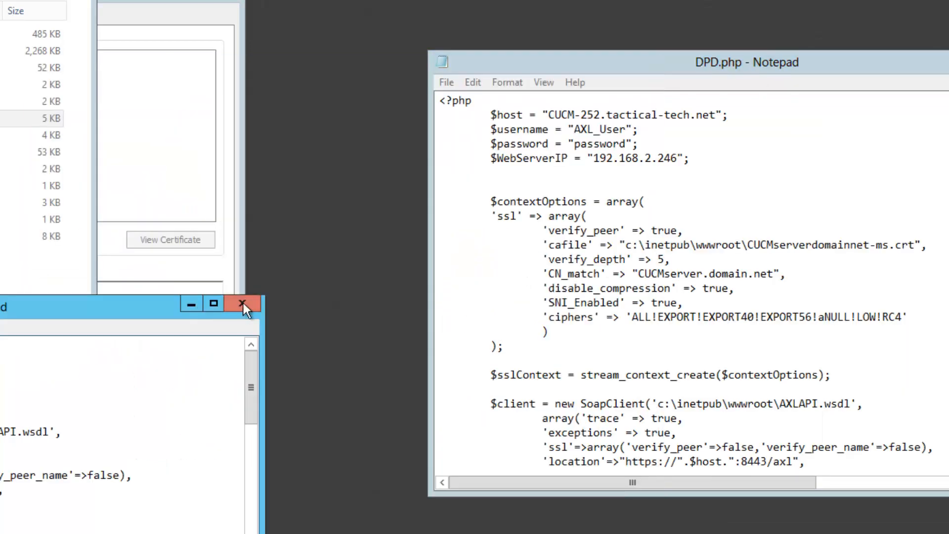
{"action": "left_click", "coordinate": [244, 303]}
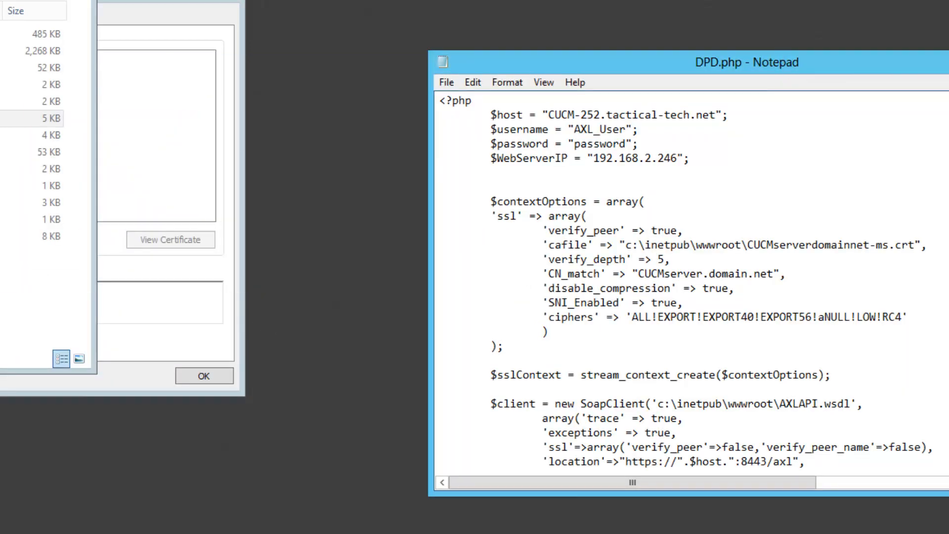
{"action": "left_click_drag", "start_coordinate": [784, 62], "coordinate": [462, 64]}
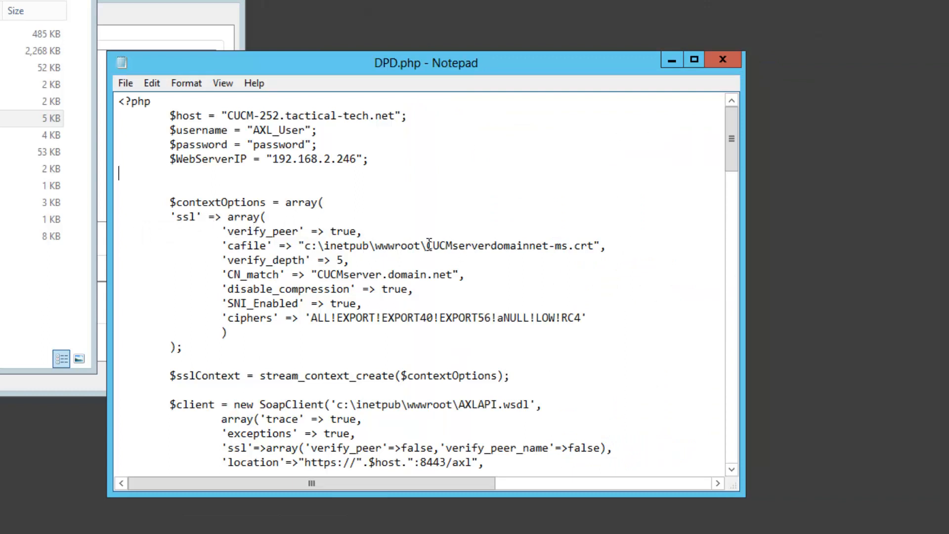
Copy the CAcert.cer file name from the wwwroot folder and use it to replace CUCMserverdomainnet-ms.crt in the cafile path of DPD.php.
{"action": "left_click_drag", "start_coordinate": [428, 245], "coordinate": [568, 239]}
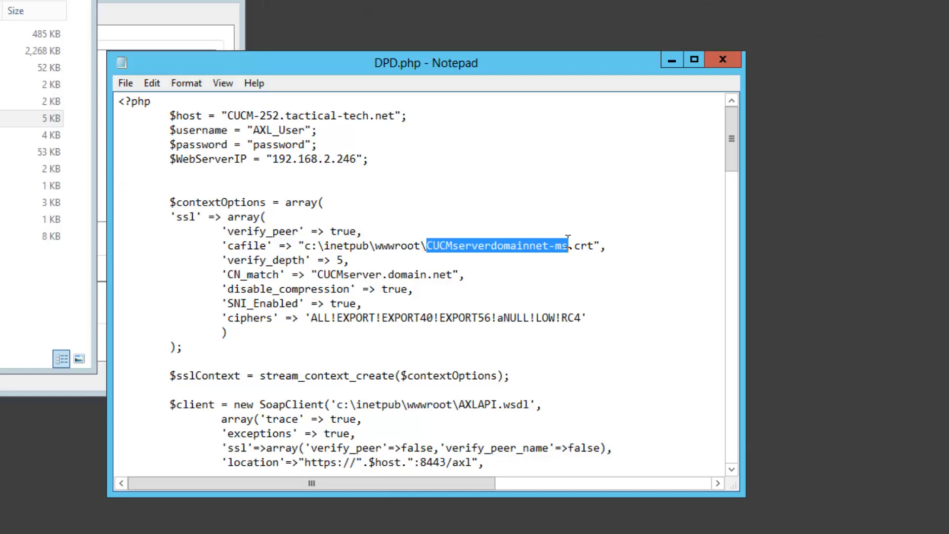
{"action": "left_click", "coordinate": [134, 111]}
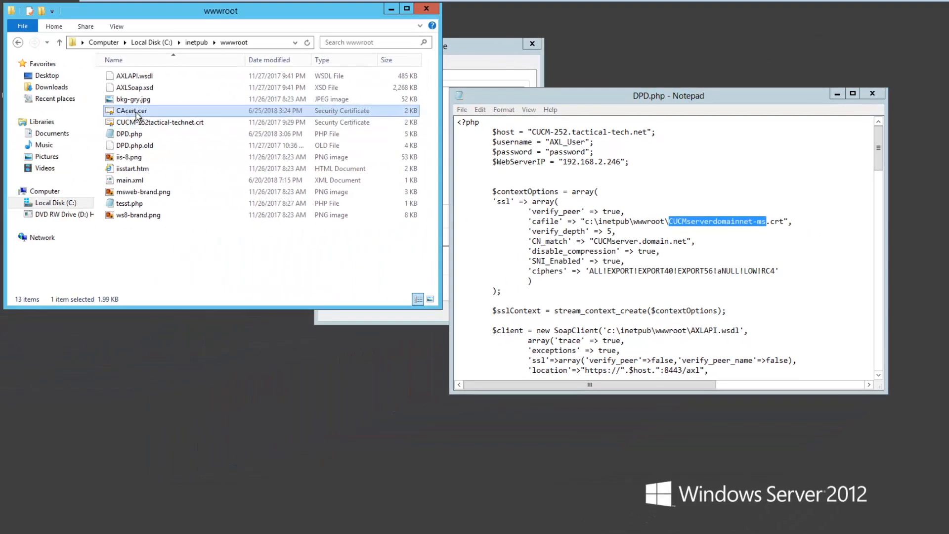
{"action": "left_click", "coordinate": [136, 114]}
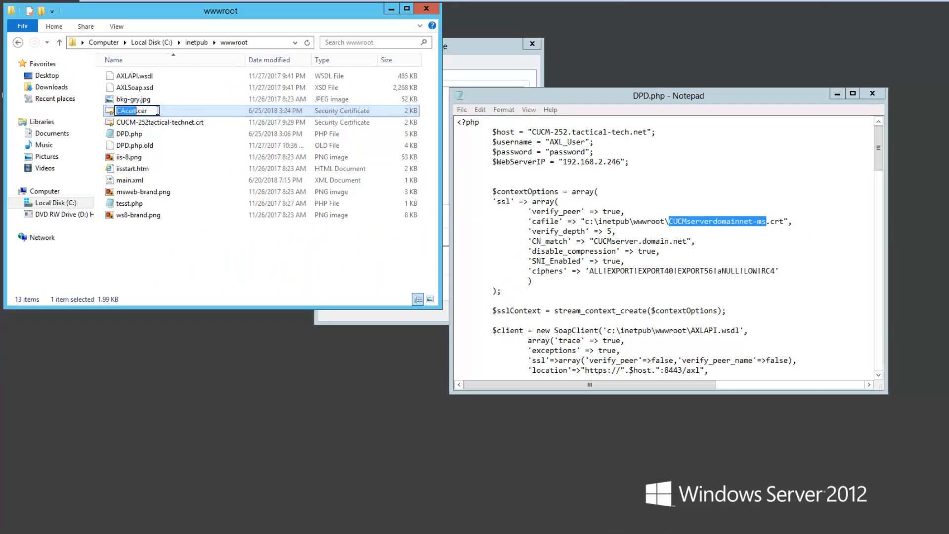
{"action": "key", "text": "End"}
{"action": "right_click", "coordinate": [124, 109]}
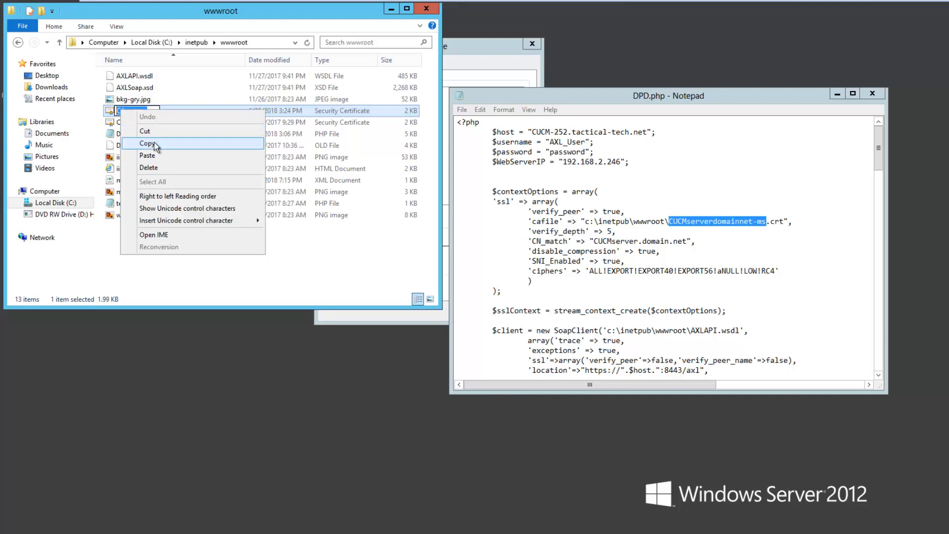
{"action": "left_click", "coordinate": [144, 177]}
{"action": "left_click", "coordinate": [739, 225]}
{"action": "left_click_drag", "start_coordinate": [669, 222], "coordinate": [757, 237]}
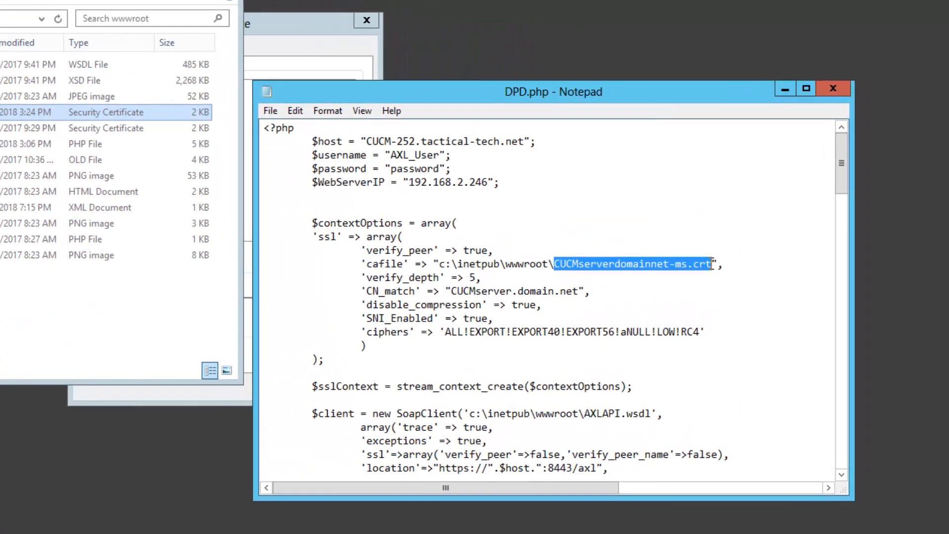
{"action": "key", "text": "ctrl+v"}
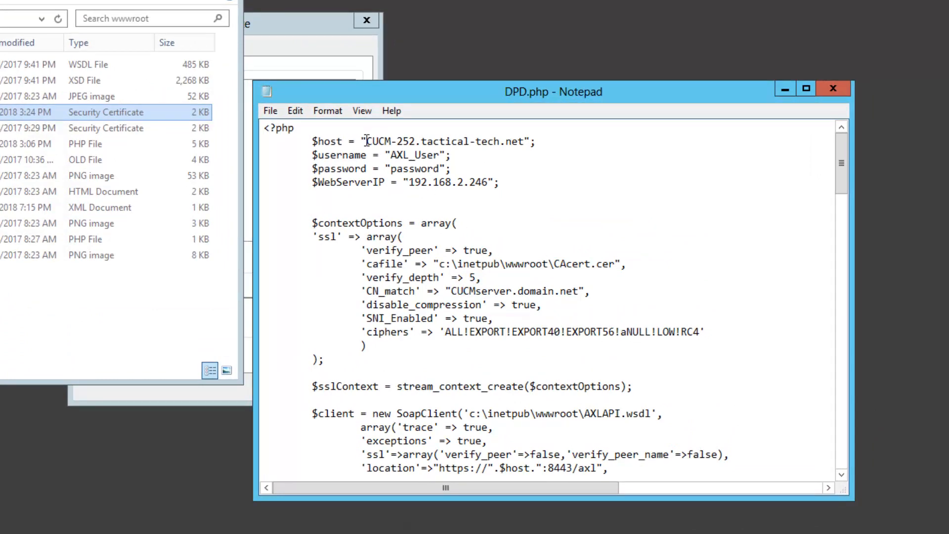
Replace the CN_match value in DPD.php with the host name copied from $host, CUCM-252.tactical-tech.net, and save the file.
{"action": "left_click_drag", "start_coordinate": [367, 141], "coordinate": [524, 141]}
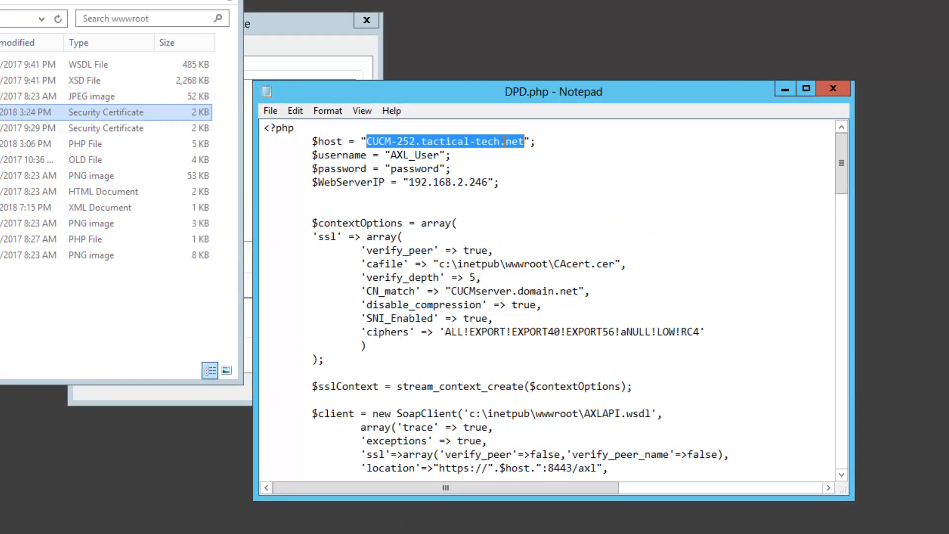
{"action": "right_click", "coordinate": [504, 141]}
{"action": "left_click", "coordinate": [527, 193]}
{"action": "left_click_drag", "start_coordinate": [450, 290], "coordinate": [582, 292]}
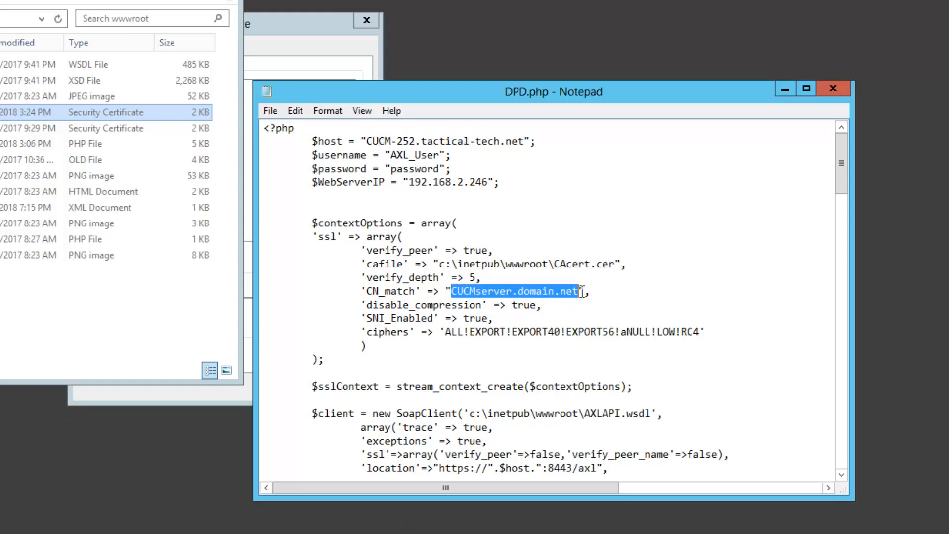
{"action": "key", "text": "ctrl+v"}
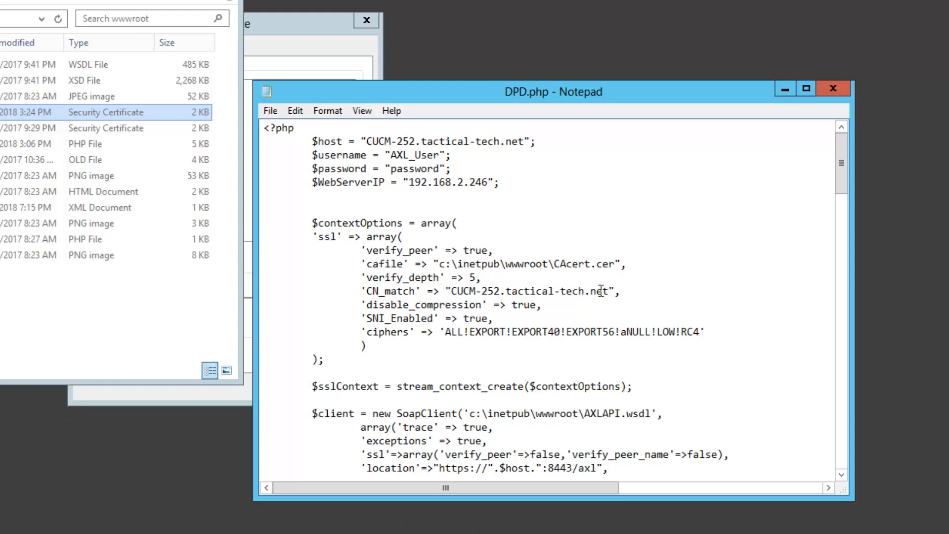
{"action": "left_click", "coordinate": [270, 111]}
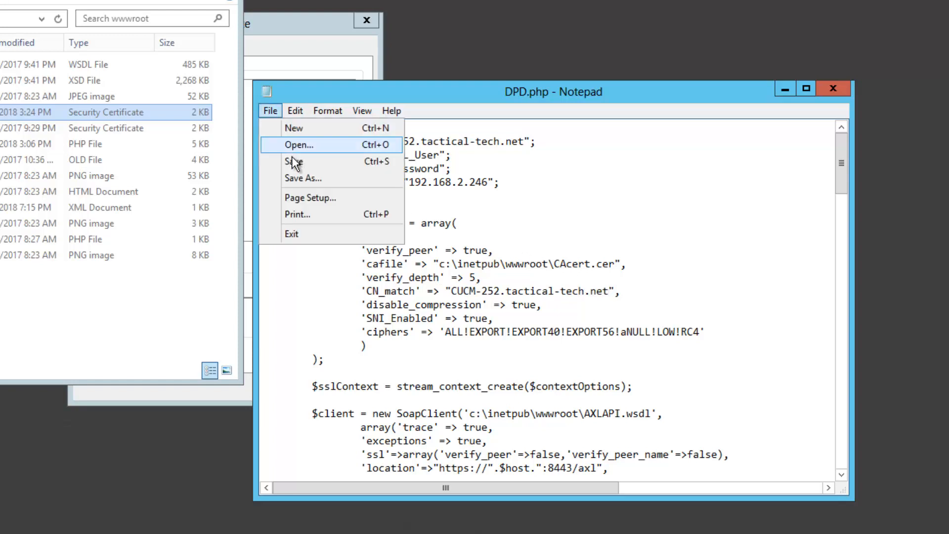
{"action": "left_click", "coordinate": [293, 161]}
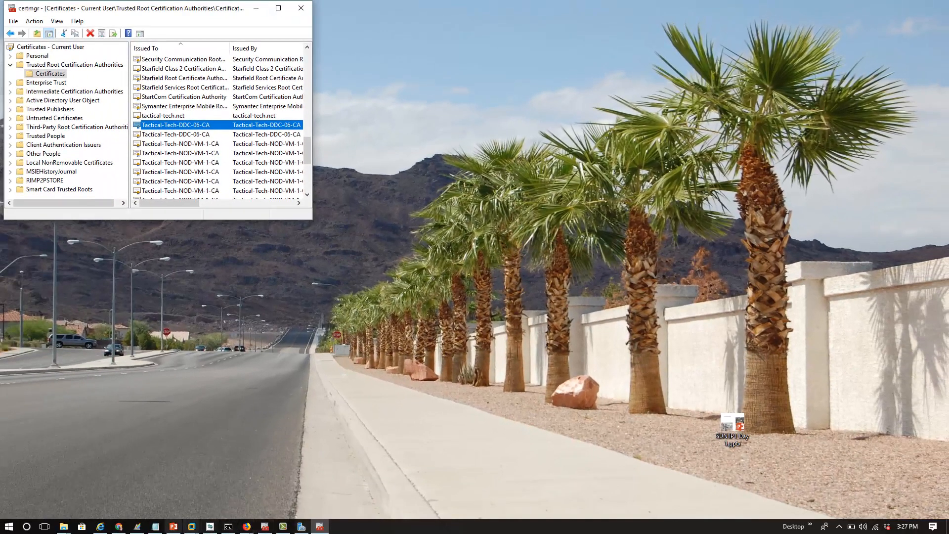
Test the directory on the Cisco IP Phone by opening 1st Battalion and its 1-13th ACO entry, and put the phone away.
{"action": "left_click", "coordinate": [210, 528]}
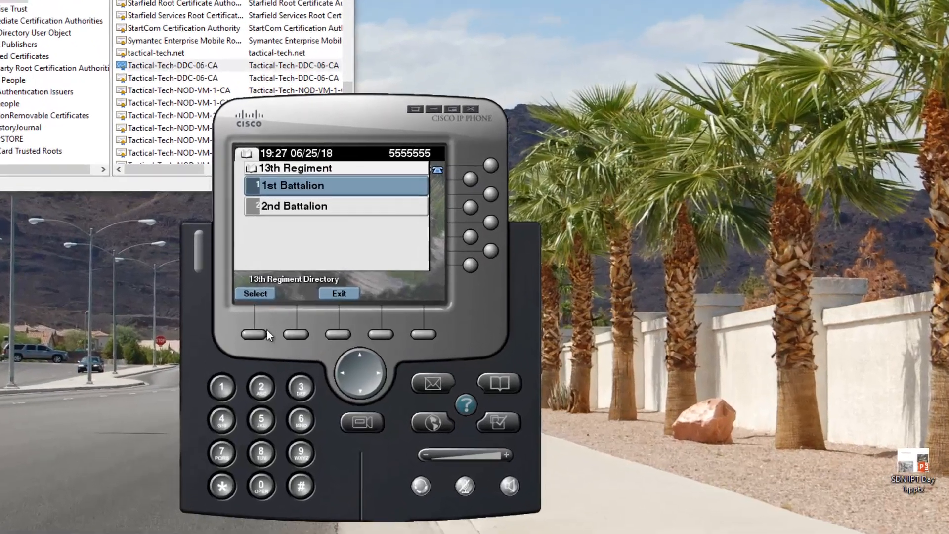
{"action": "left_click", "coordinate": [250, 330]}
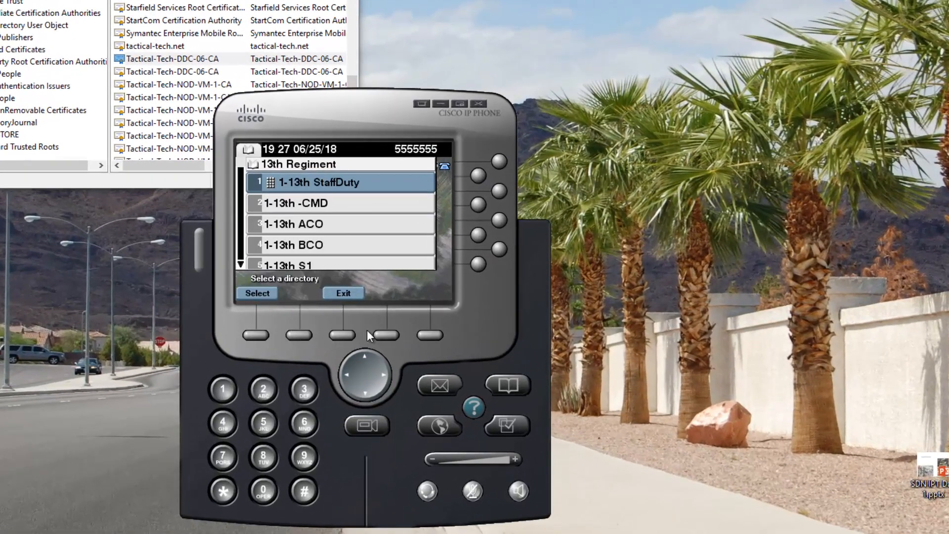
{"action": "left_click", "coordinate": [368, 396]}
{"action": "left_click", "coordinate": [369, 395]}
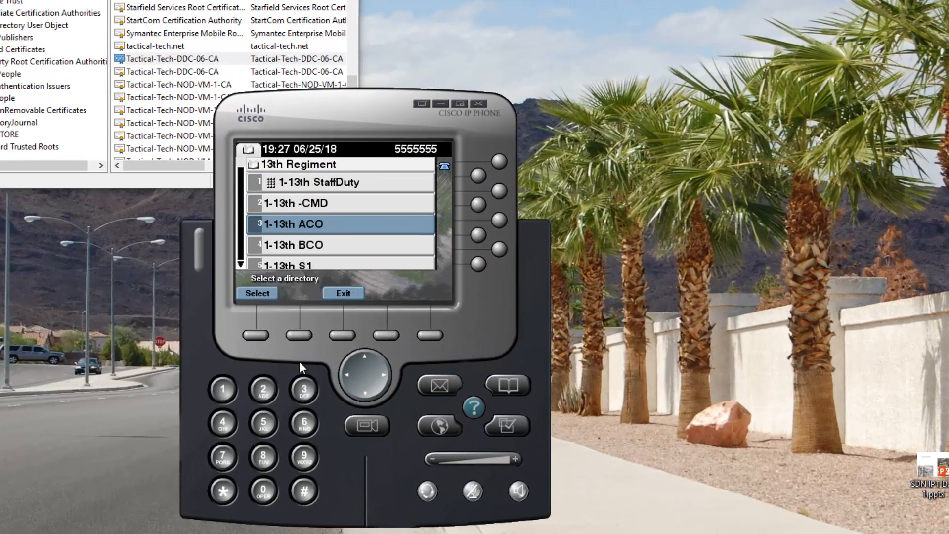
{"action": "left_click", "coordinate": [261, 337]}
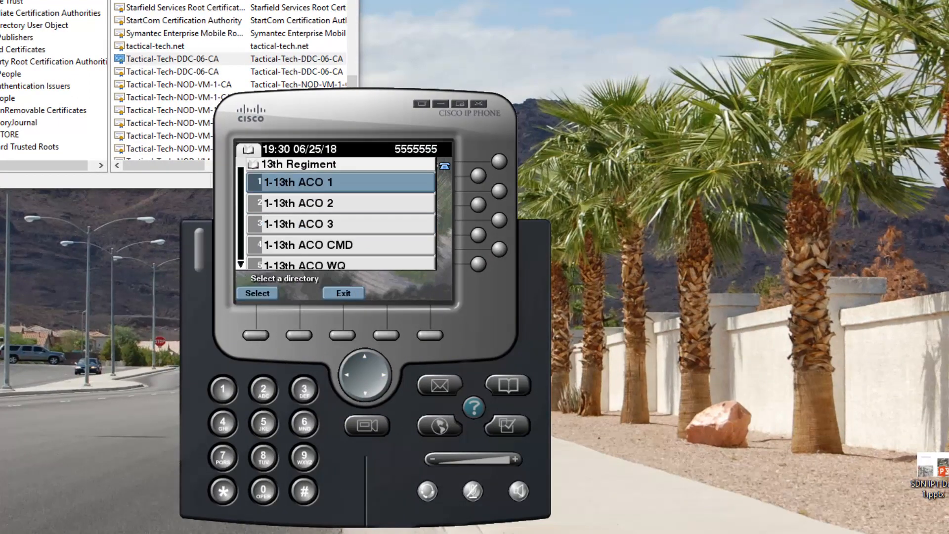
{"action": "left_click", "coordinate": [346, 1]}
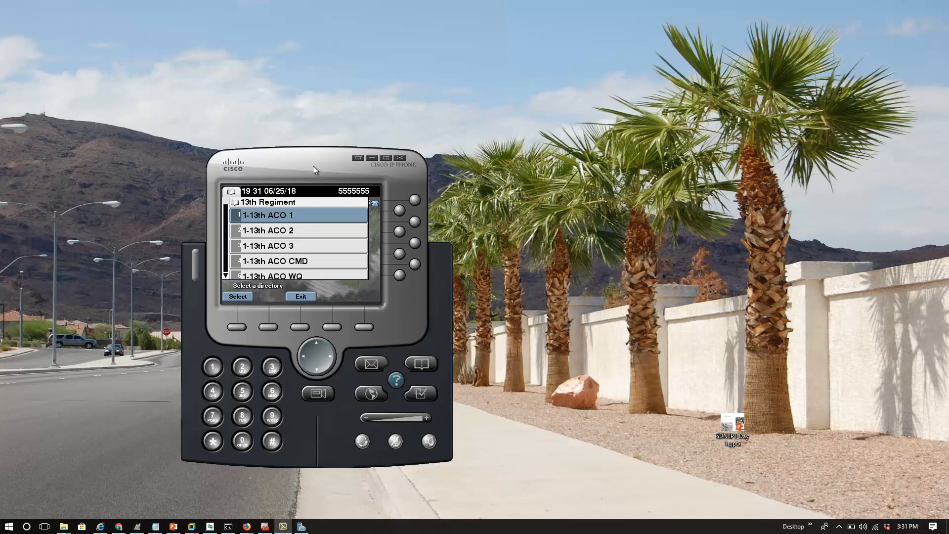
{"action": "left_click", "coordinate": [371, 157]}
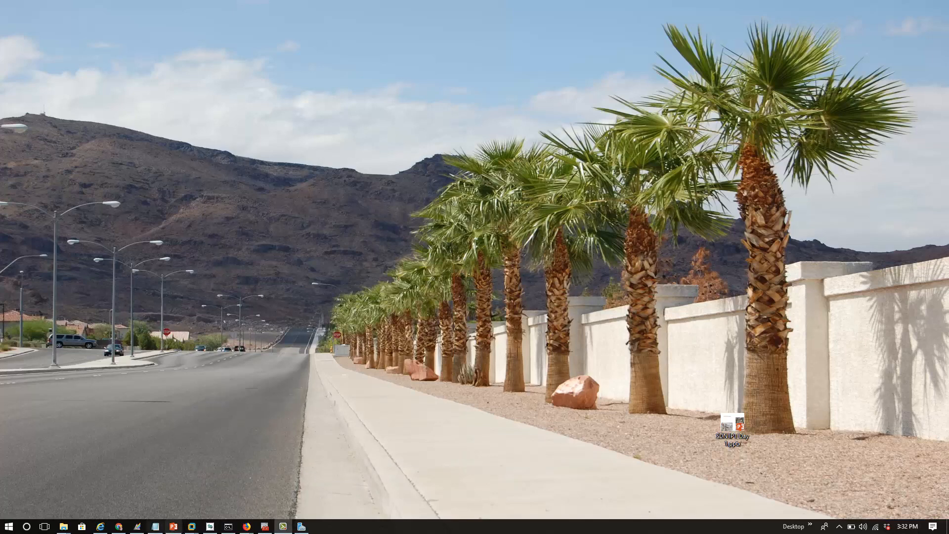
Switch to the Windows Server 2012 virtual machine and open IIS Manager for the IIS server listed in Server Manager.
{"action": "mouse_move", "coordinate": [194, 527]}
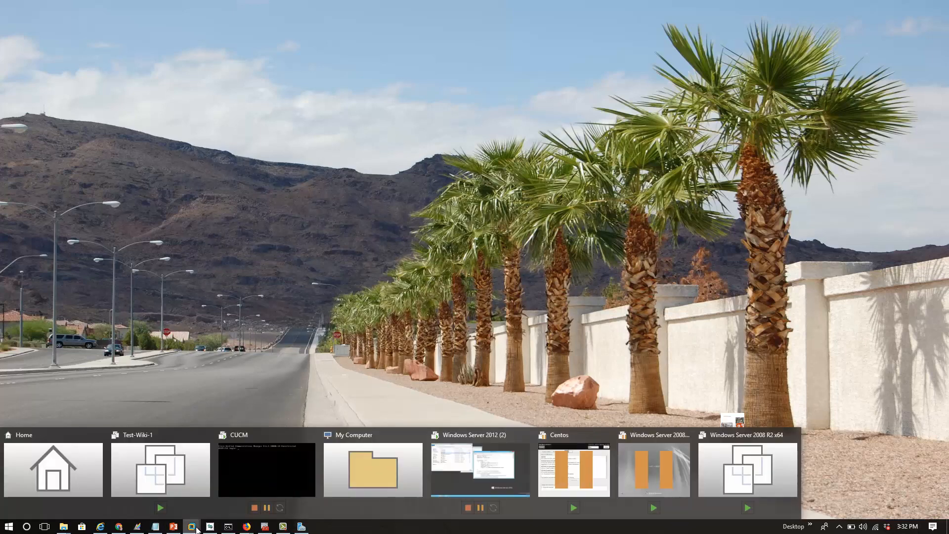
{"action": "left_click", "coordinate": [480, 470]}
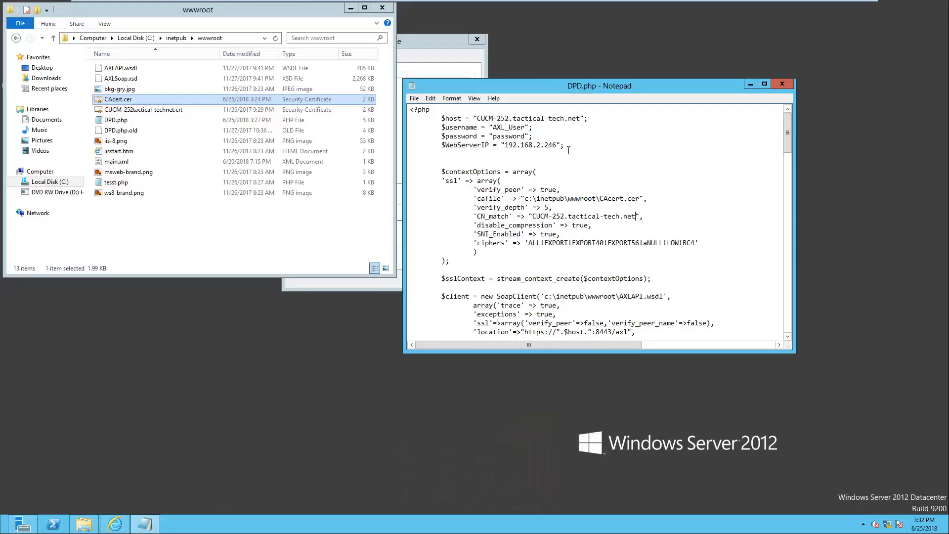
{"action": "left_click", "coordinate": [22, 524]}
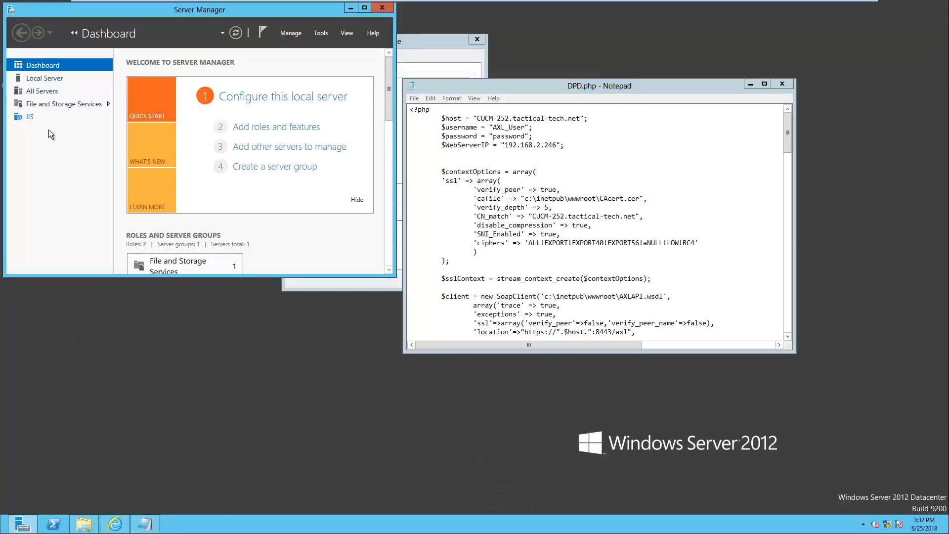
{"action": "left_click", "coordinate": [31, 117]}
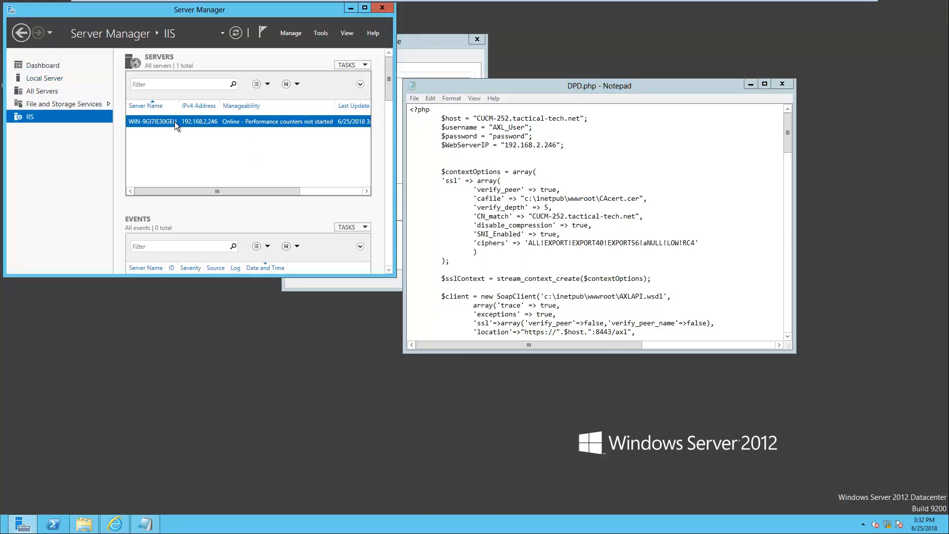
{"action": "right_click", "coordinate": [174, 121]}
{"action": "left_click", "coordinate": [218, 210]}
Open the Server Certificates feature of the WIN-9GI7IE30GEU server and start a new certificate request.
{"action": "left_click", "coordinate": [23, 80]}
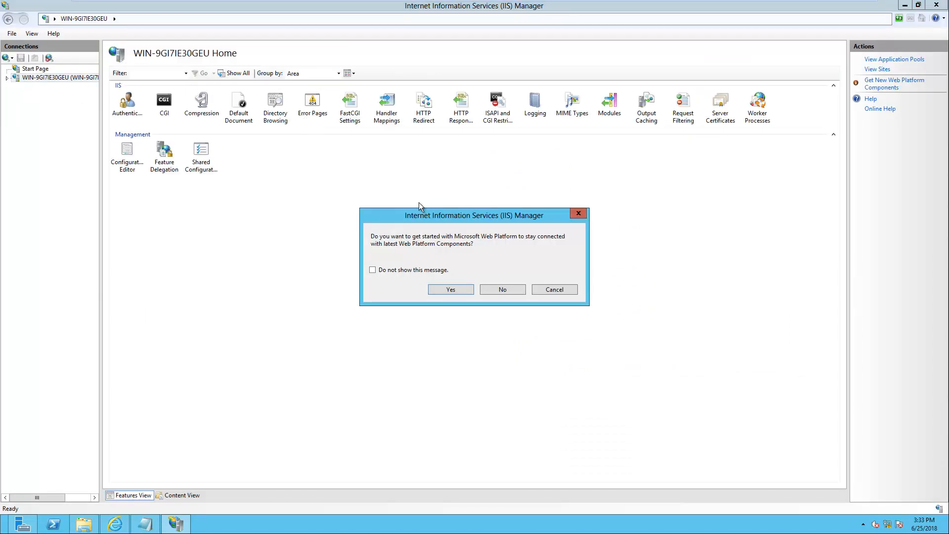
{"action": "left_click", "coordinate": [464, 291]}
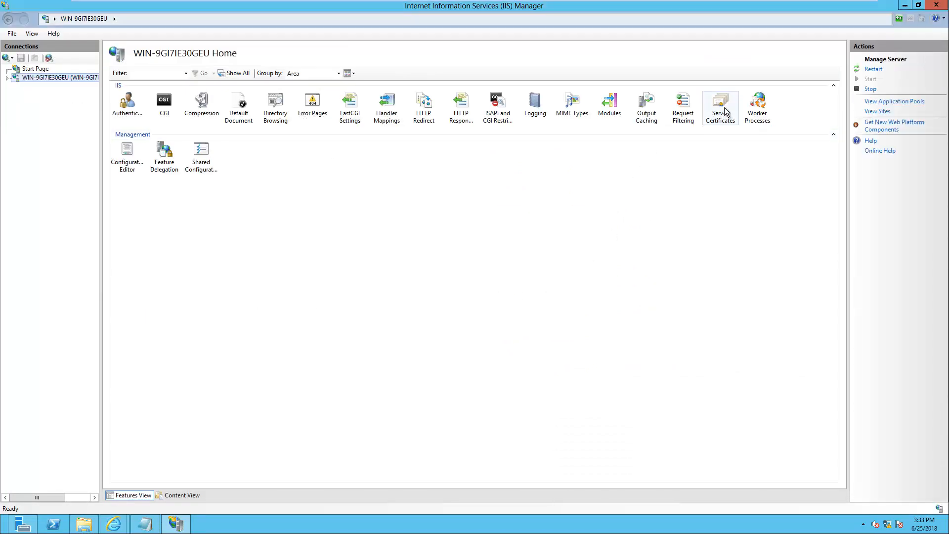
{"action": "double_click", "coordinate": [724, 107]}
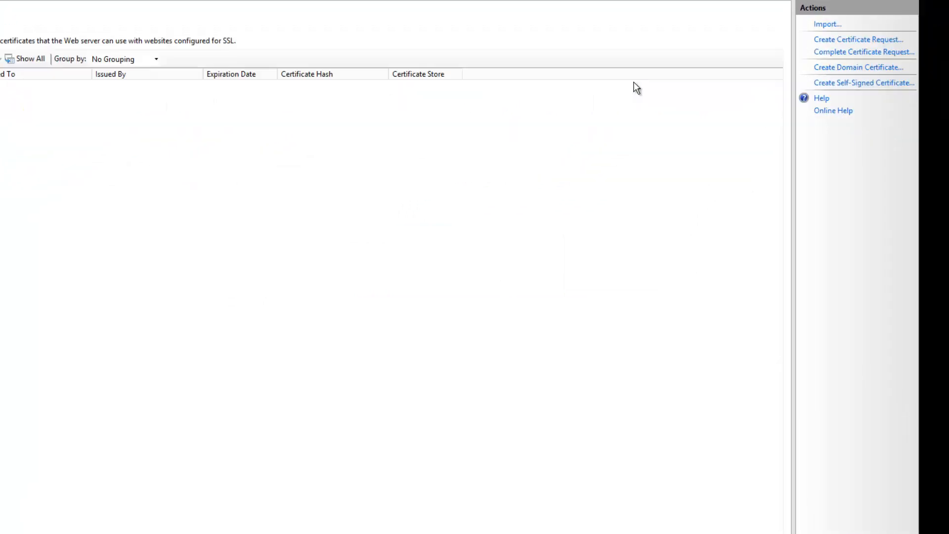
{"action": "left_click", "coordinate": [827, 42]}
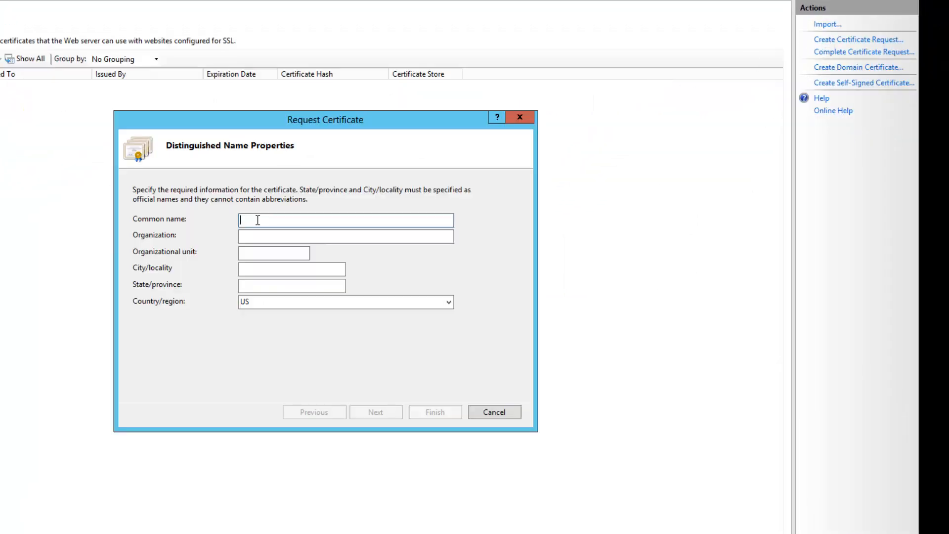
Fill in the request's distinguished name with common name WIN-9GI7IE30GEU, organization Tactical-tech, organizational unit TacTech, city Somewhere and state GA.
{"action": "type", "text": "WIN-9G"}
{"action": "type", "text": "I7IE30"}
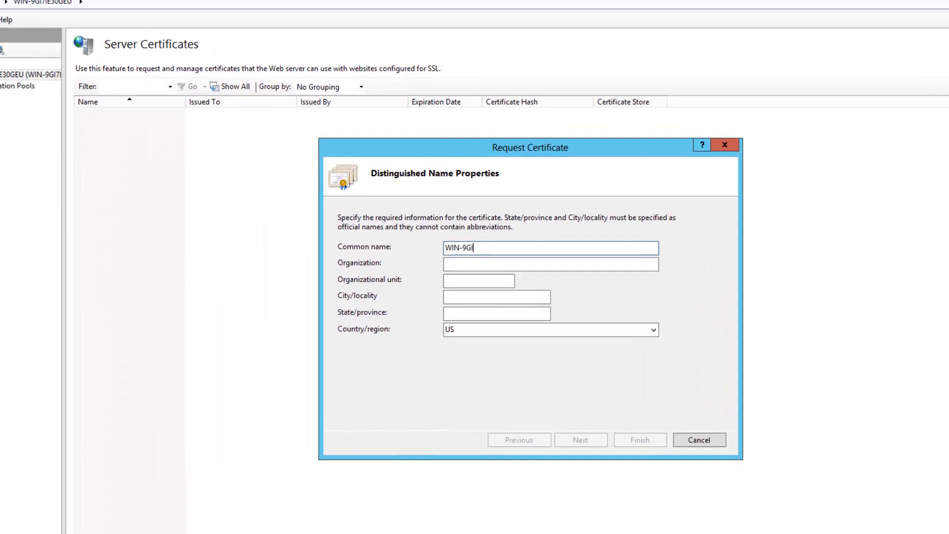
{"action": "type", "text": "GEU"}
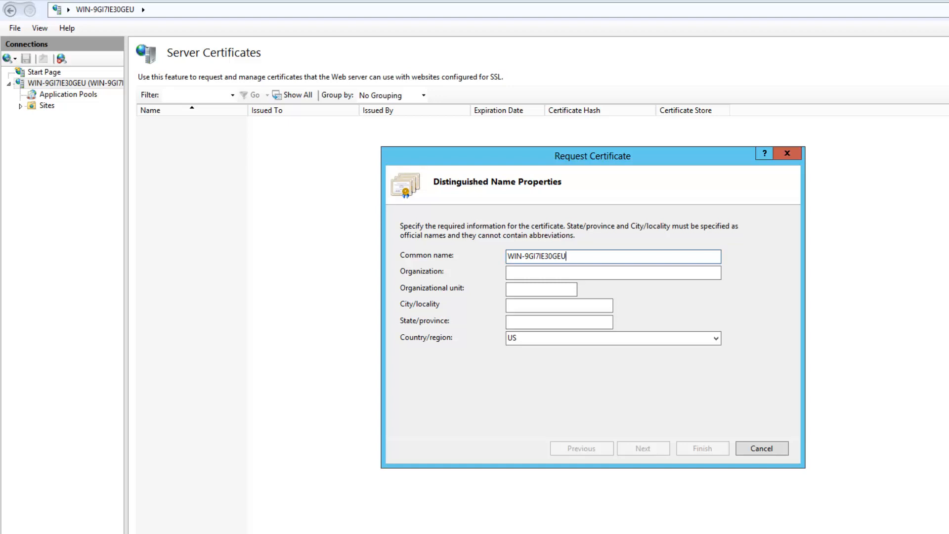
{"action": "key", "text": "Tab"}
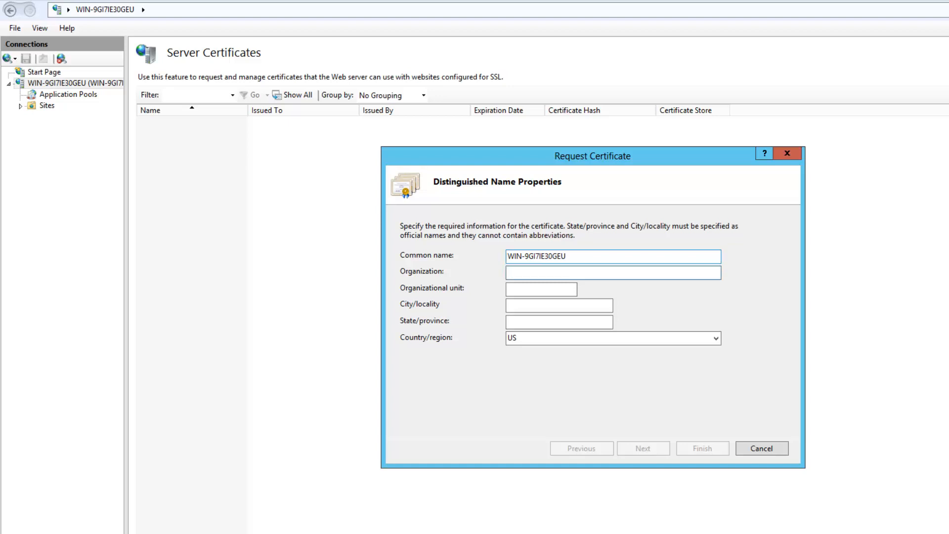
{"action": "type", "text": "Tact"}
{"action": "type", "text": "l-tech"}
{"action": "key", "text": "Tab"}
{"action": "type", "text": "TacTech"}
{"action": "key", "text": "Tab"}
{"action": "type", "text": "Somewhere"}
{"action": "key", "text": "Tab"}
{"action": "type", "text": "GA"}
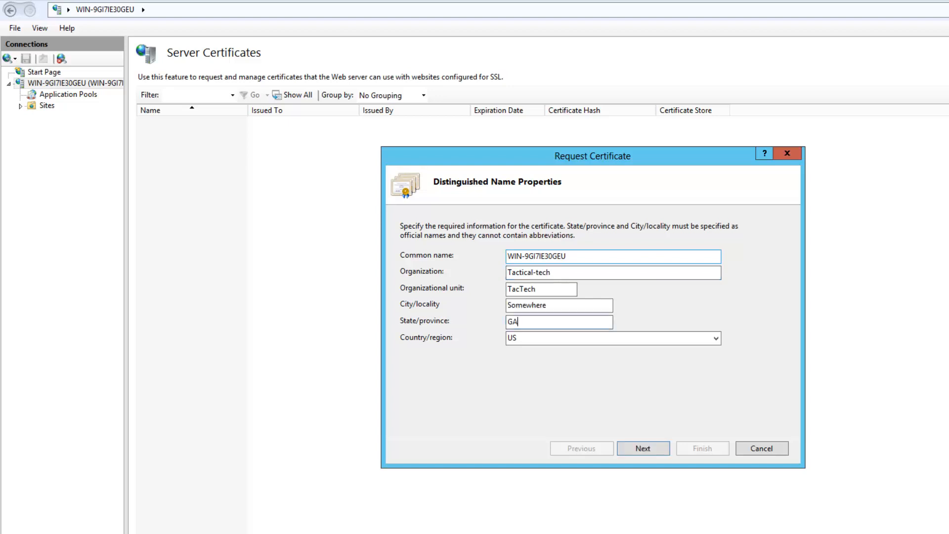
{"action": "key", "text": "Tab"}
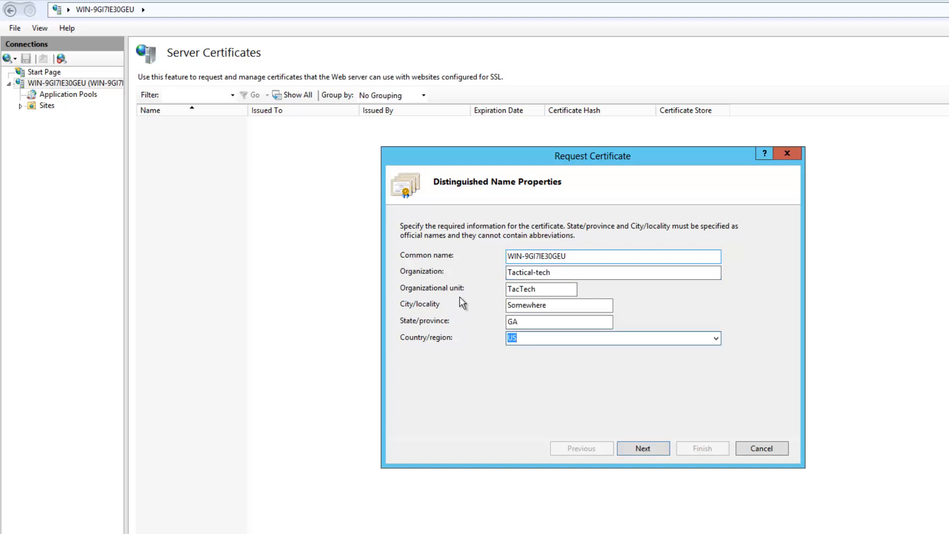
{"action": "left_click", "coordinate": [643, 447]}
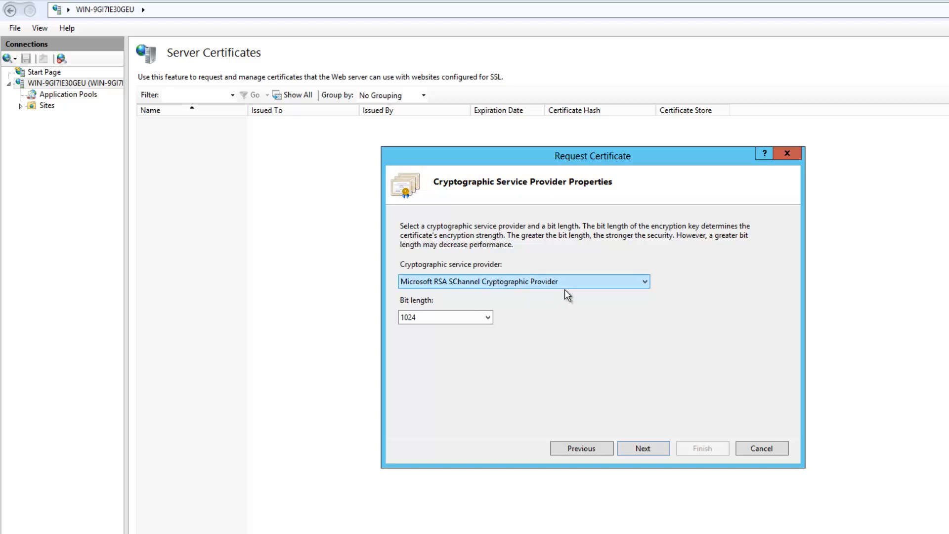
Set the certificate request's bit length to 2048 and continue to the request's file name page.
{"action": "left_click", "coordinate": [489, 318]}
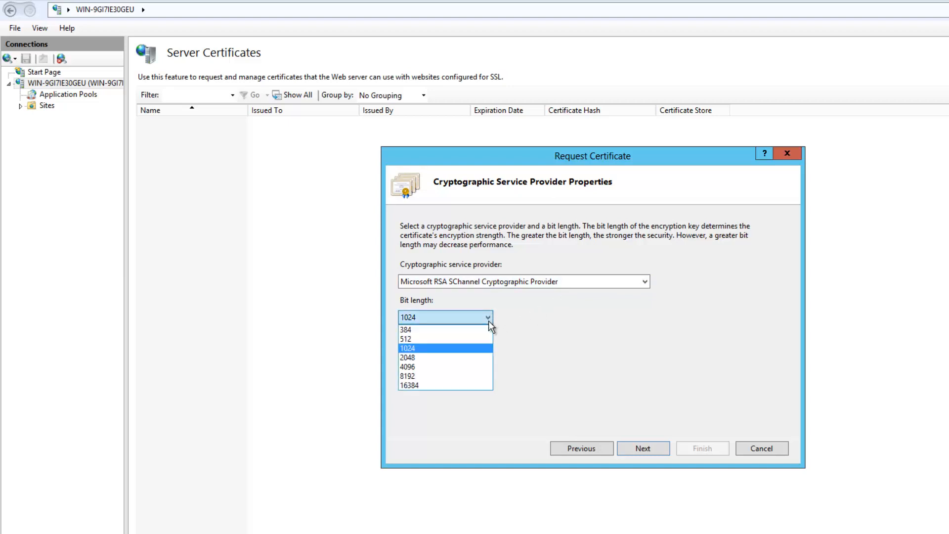
{"action": "left_click", "coordinate": [466, 358]}
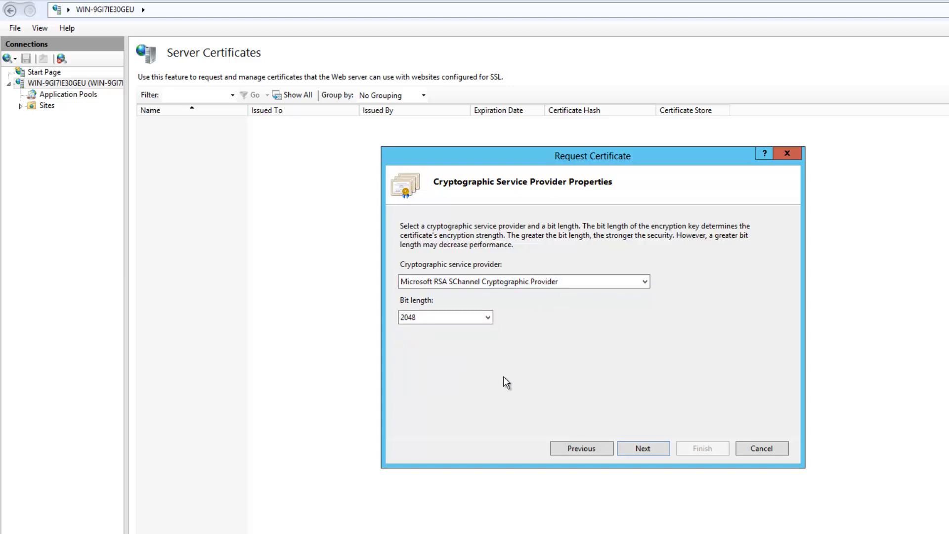
{"action": "left_click", "coordinate": [643, 448]}
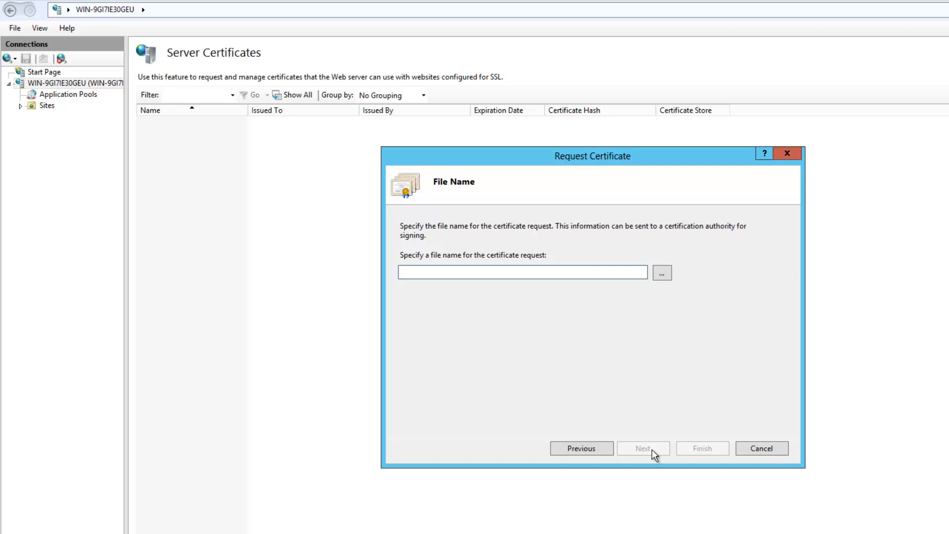
{"action": "left_click", "coordinate": [662, 275]}
{"action": "left_click", "coordinate": [736, 460]}
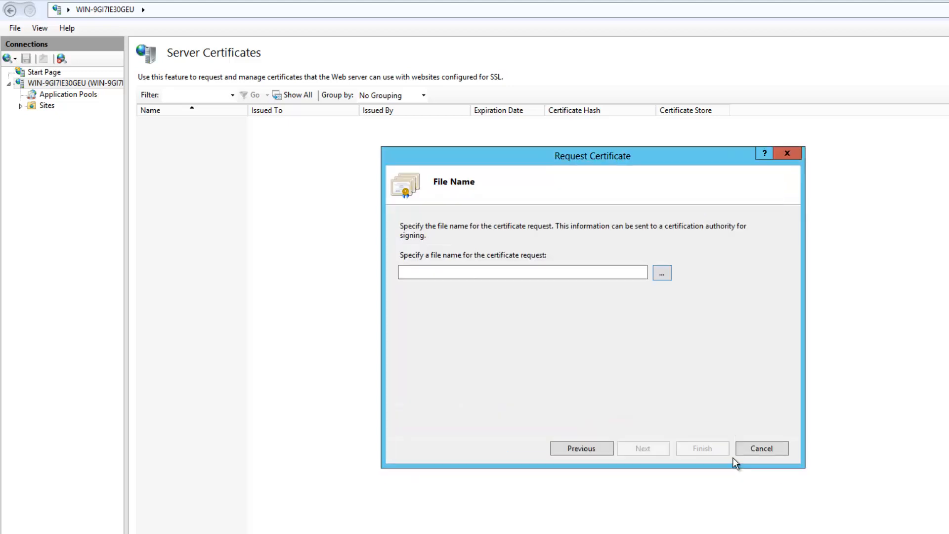
Save the certificate request as Cert-Request-Webserver in the Documents library and finish the request.
{"action": "left_click", "coordinate": [660, 276]}
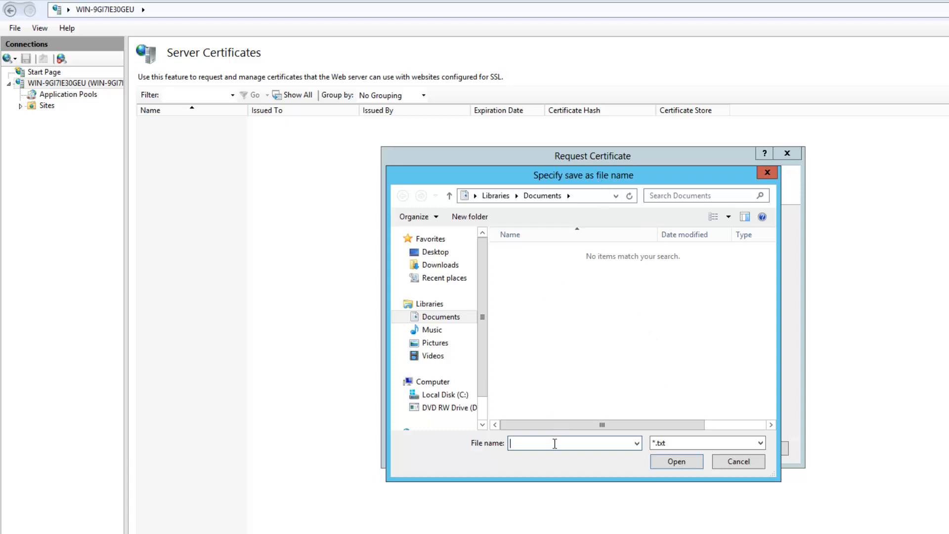
{"action": "type", "text": "Cert-Request-Webserver"}
{"action": "left_click", "coordinate": [676, 461]}
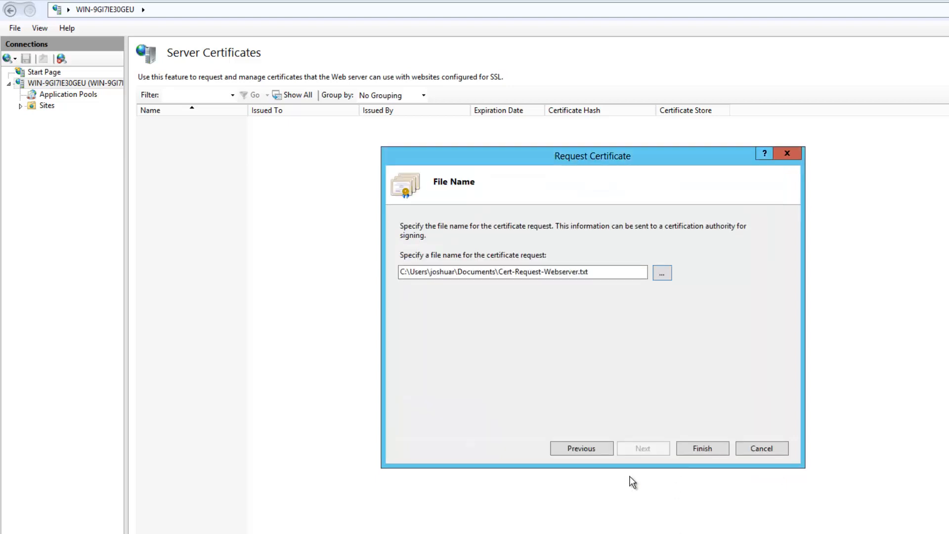
{"action": "left_click", "coordinate": [702, 449]}
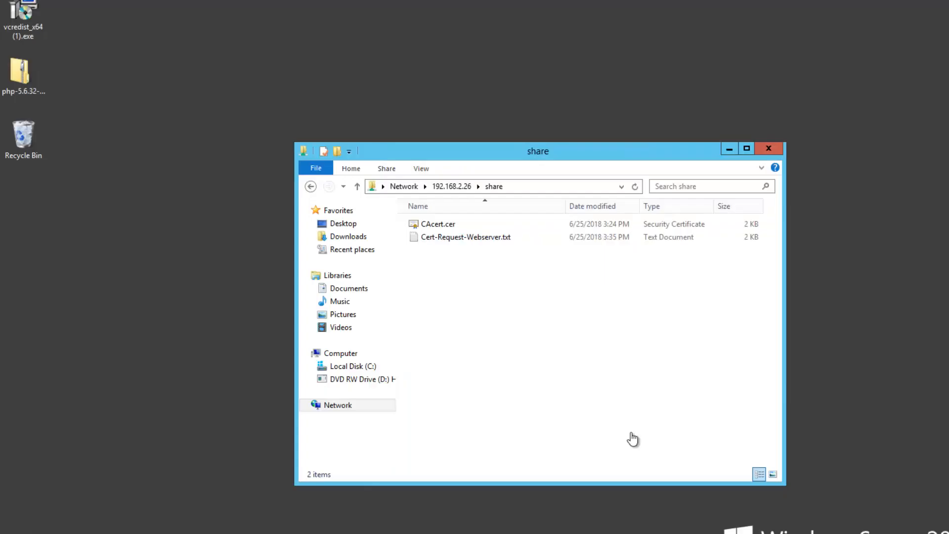
Copy Cert-Request-Webserver.txt from the share on 192.168.2.26 into the CertEnroll folder on 192.168.2.6.
{"action": "right_click", "coordinate": [476, 237]}
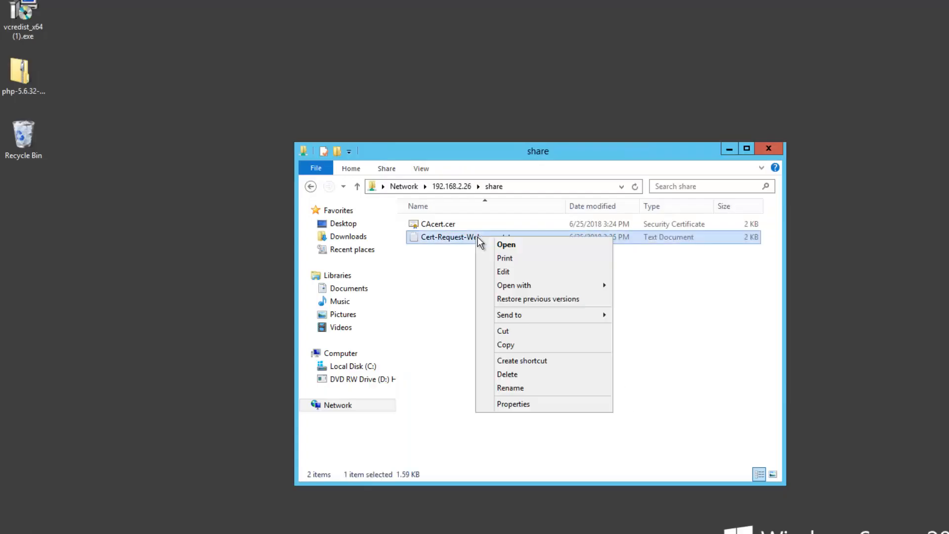
{"action": "left_click", "coordinate": [538, 348]}
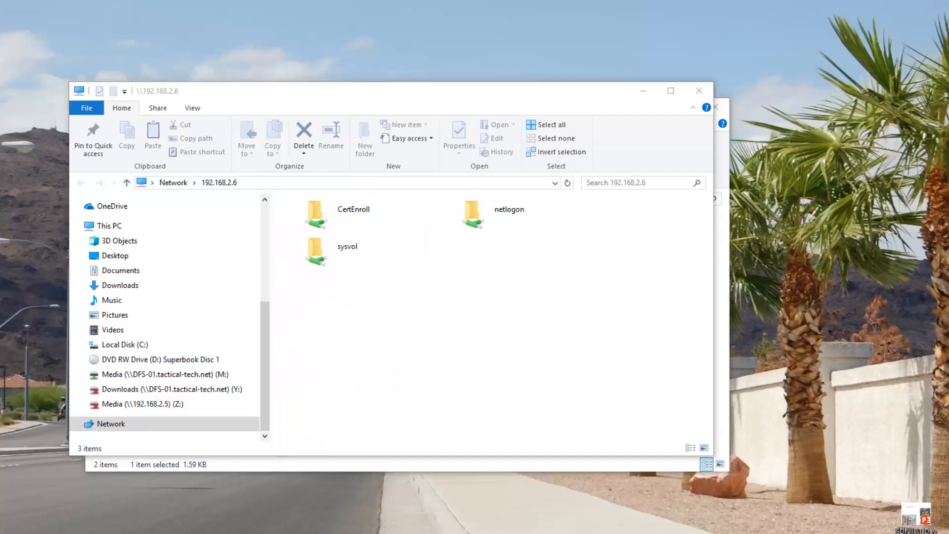
{"action": "double_click", "coordinate": [367, 210]}
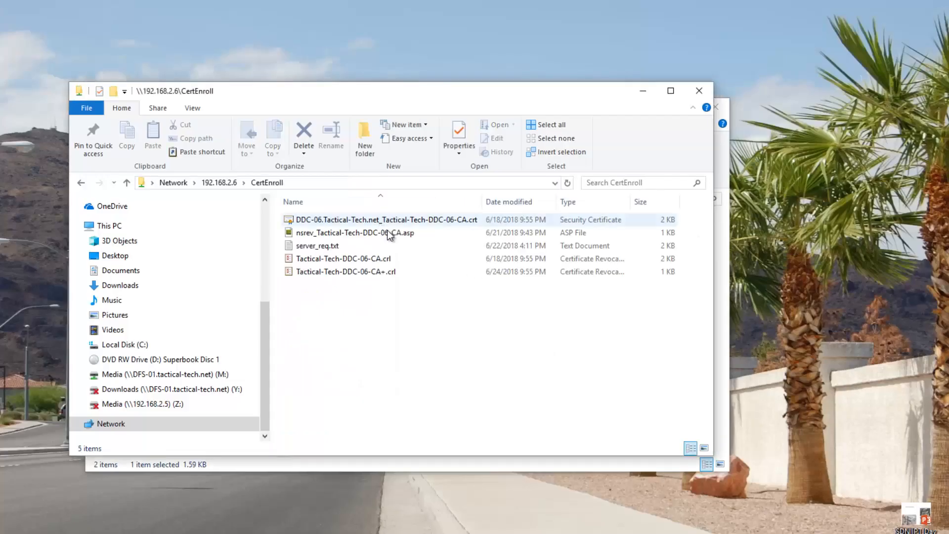
{"action": "right_click", "coordinate": [362, 311]}
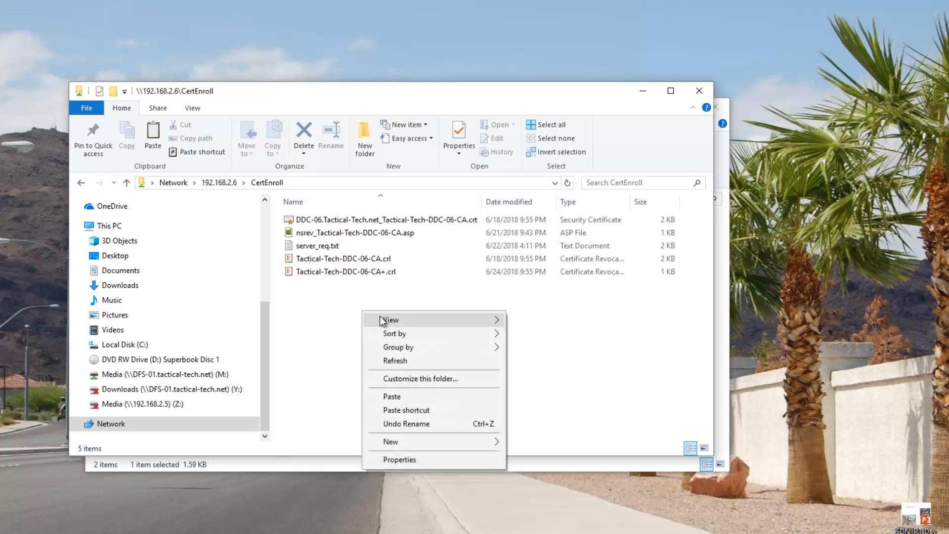
{"action": "left_click", "coordinate": [394, 397]}
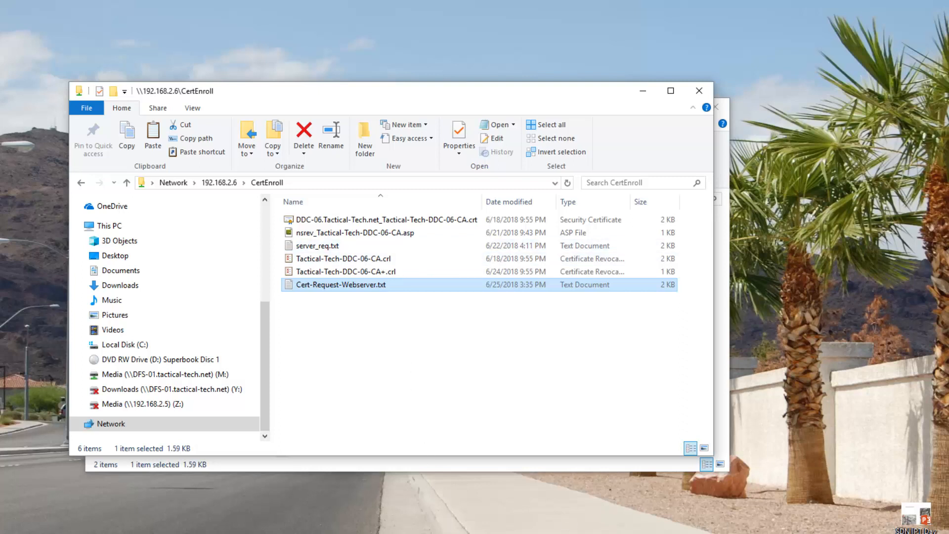
Connect to 192.168.2.6 with Remote Desktop Connection, maximize the session and move its PowerShell window into clear view.
{"action": "mouse_move", "coordinate": [609, 533]}
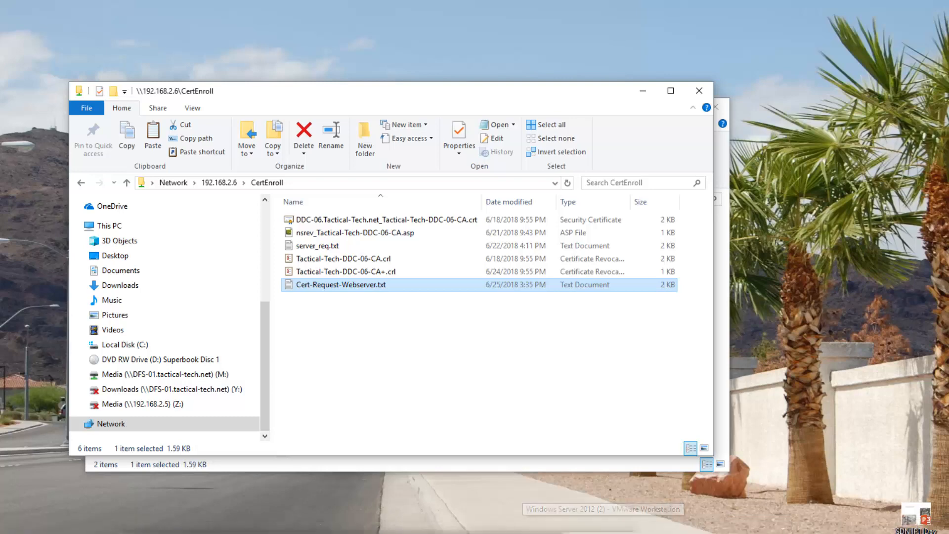
{"action": "key", "text": "super"}
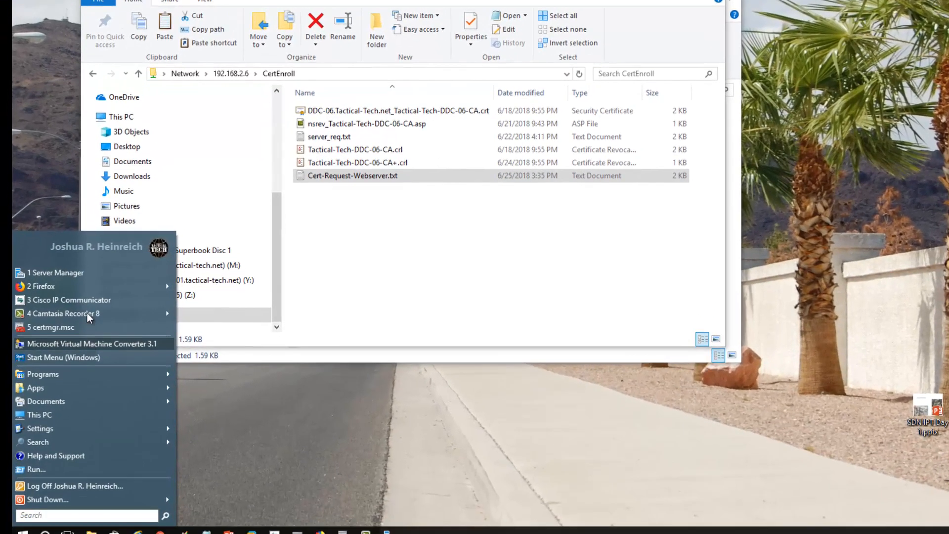
{"action": "type", "text": "remote"}
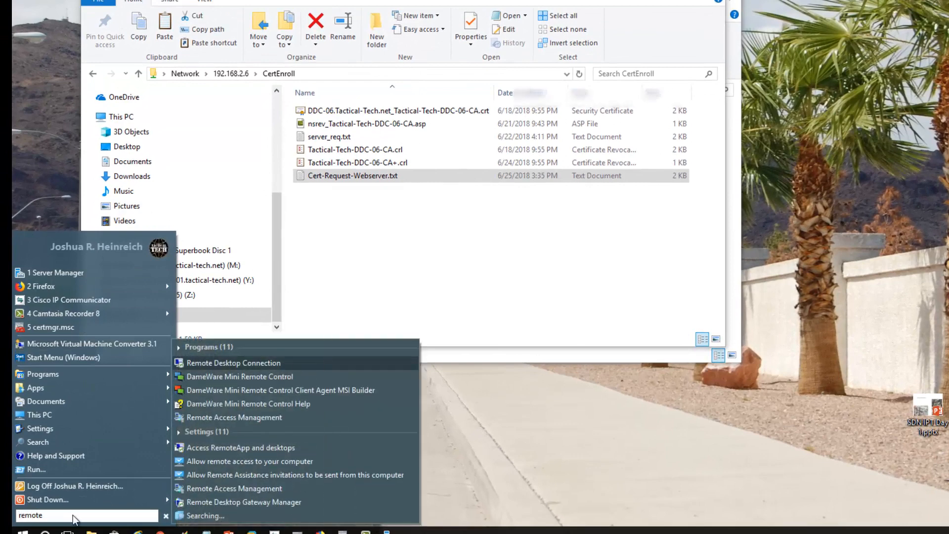
{"action": "key", "text": "Return"}
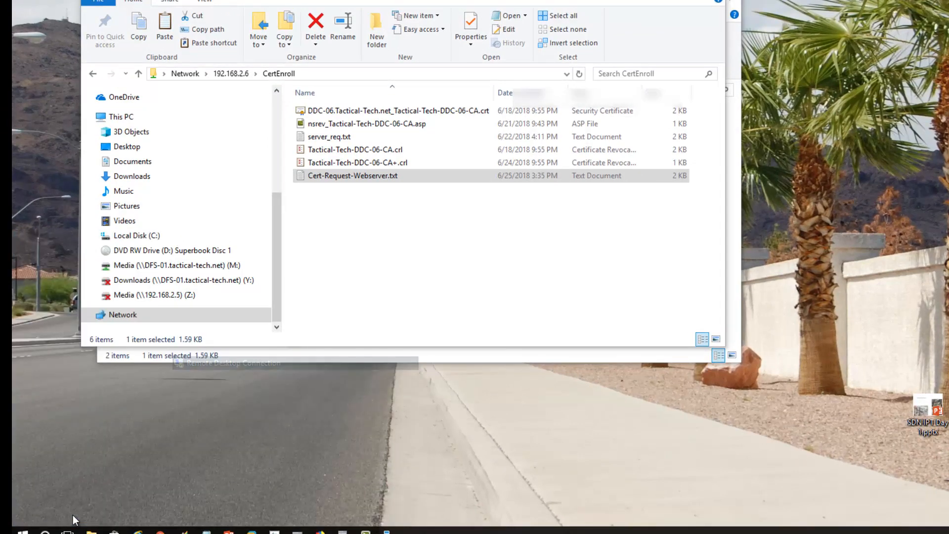
{"action": "key", "text": "Return"}
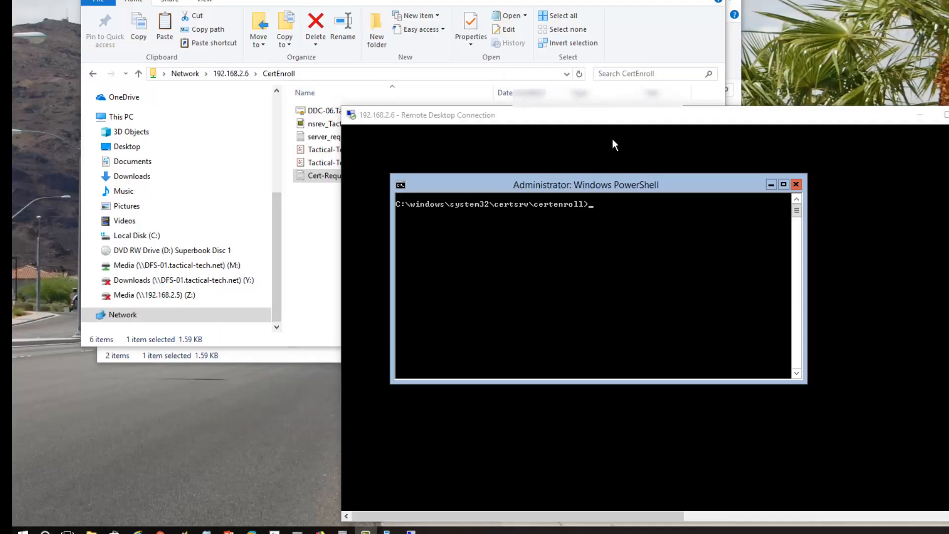
{"action": "double_click", "coordinate": [621, 115]}
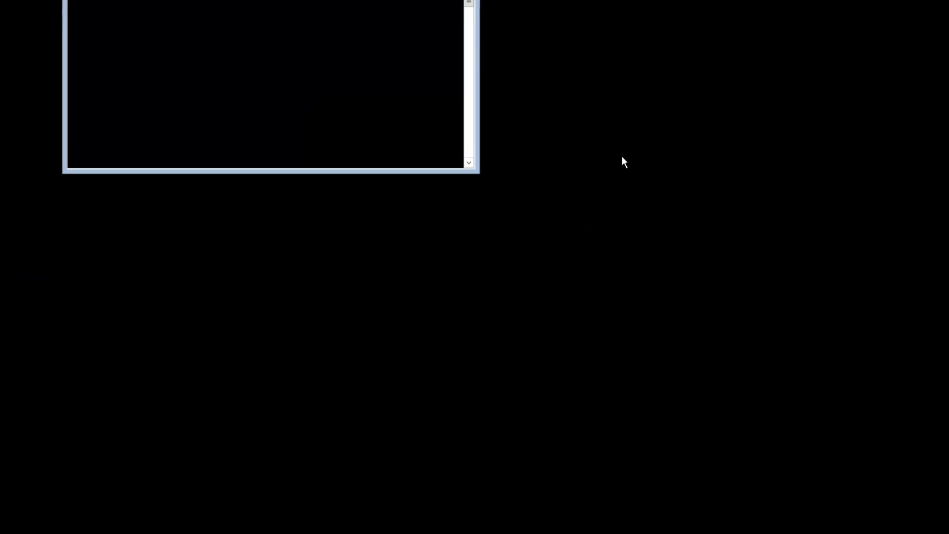
{"action": "left_click_drag", "start_coordinate": [251, 44], "coordinate": [486, 211]}
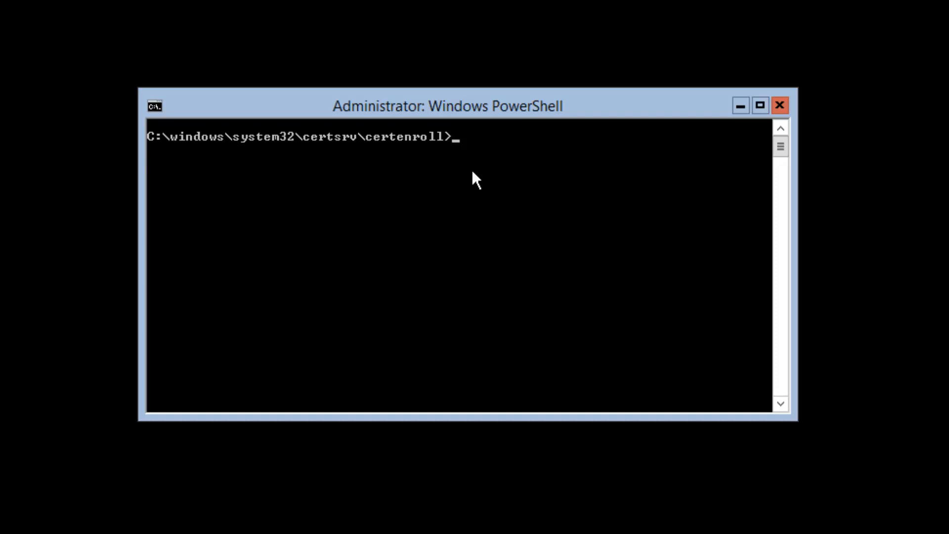
Run certreq -attrib "CertificateTemplate:webserver" Cert-Request-Webserver.txt and submit the request to the Tactical-Tech-DDC-06-CA authority.
{"action": "type", "text": "certreq -att"}
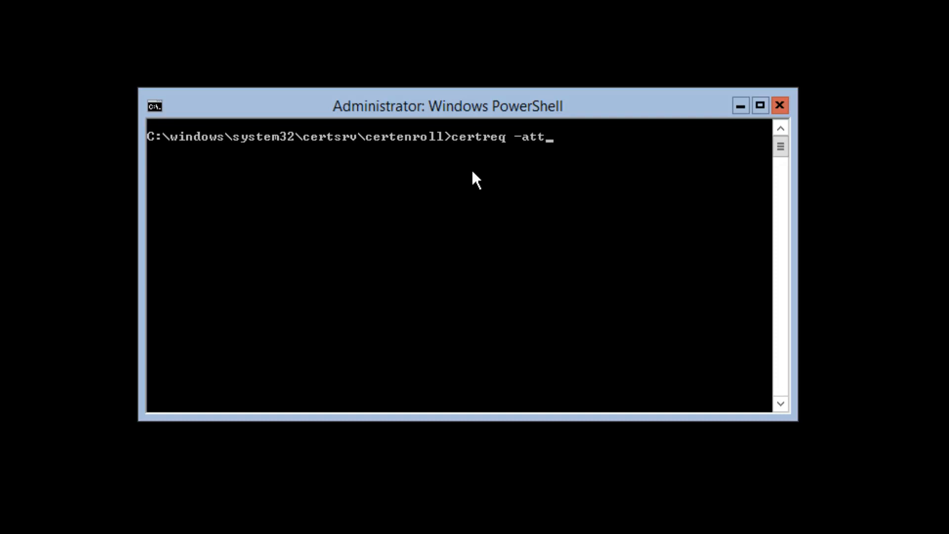
{"action": "type", "text": "rib \"CertificateTemplate:"}
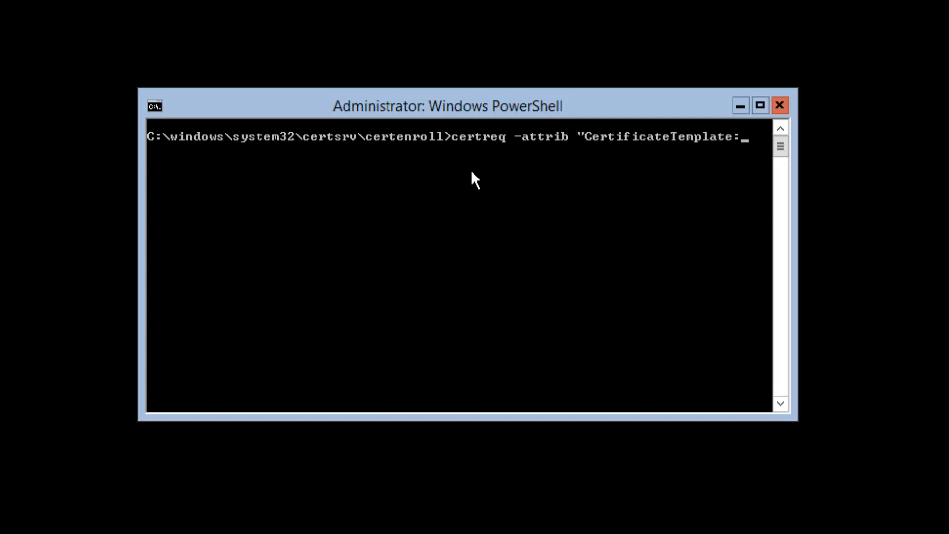
{"action": "type", "text": "webserver"}
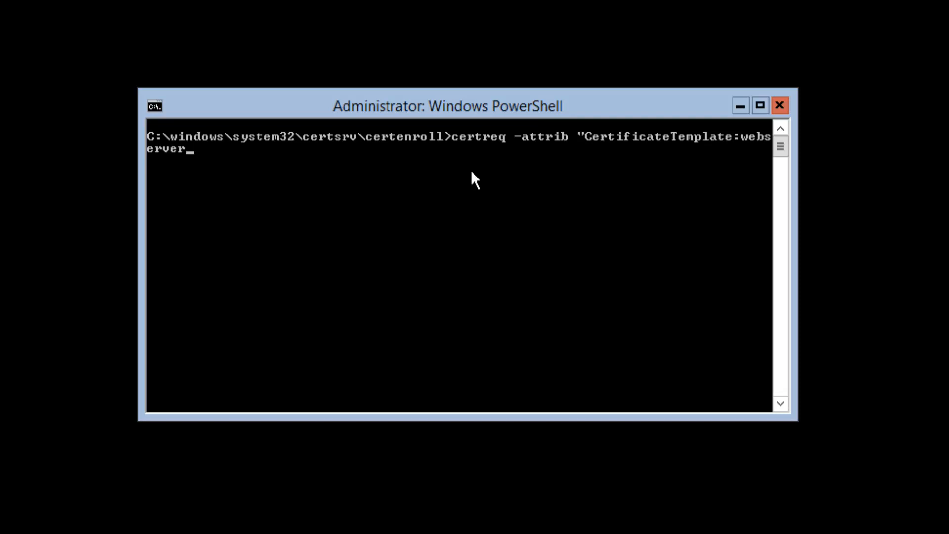
{"action": "type", "text": "\" Cert-Request-Webserver.txt"}
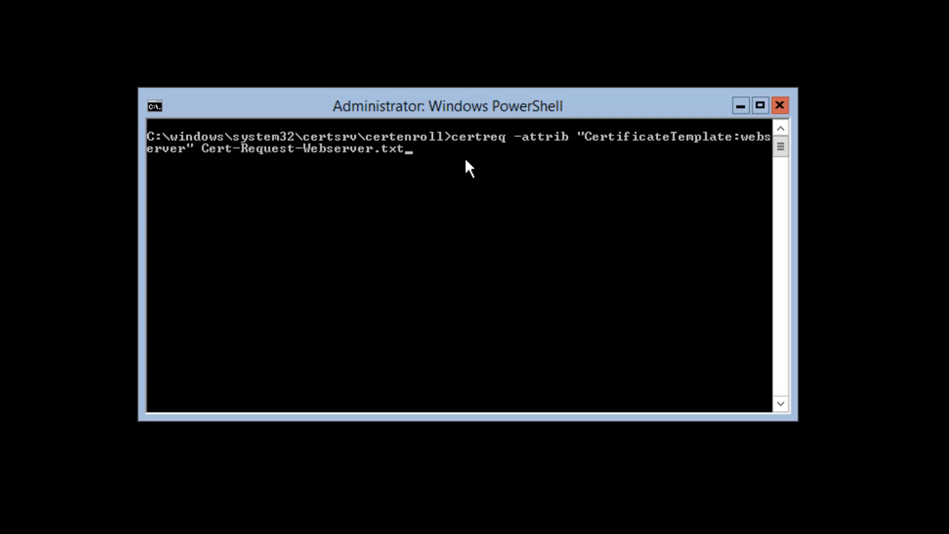
{"action": "key", "text": "Return"}
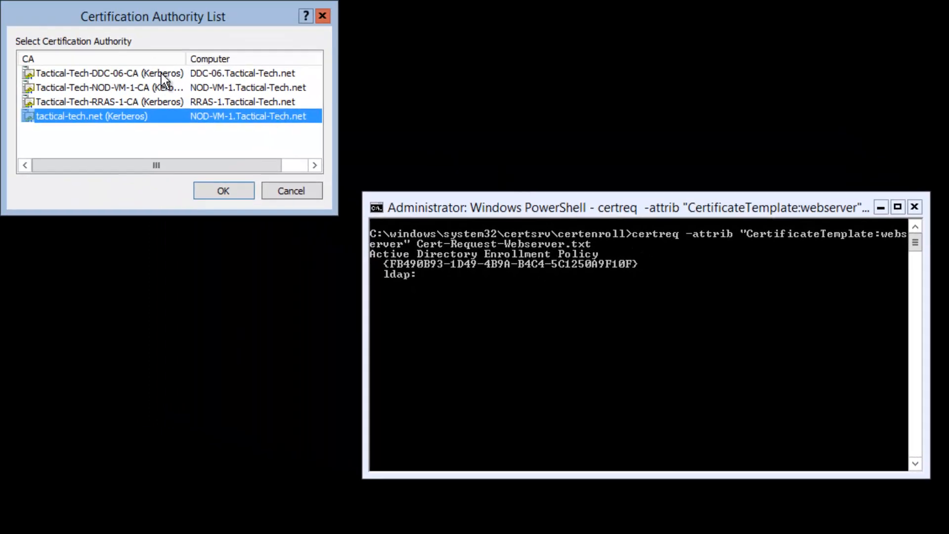
{"action": "left_click", "coordinate": [161, 73]}
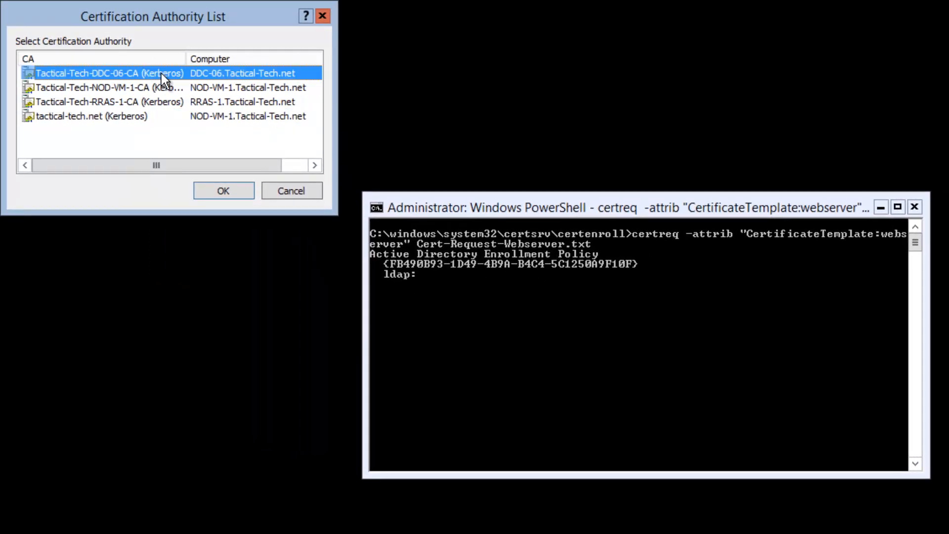
{"action": "left_click", "coordinate": [222, 191]}
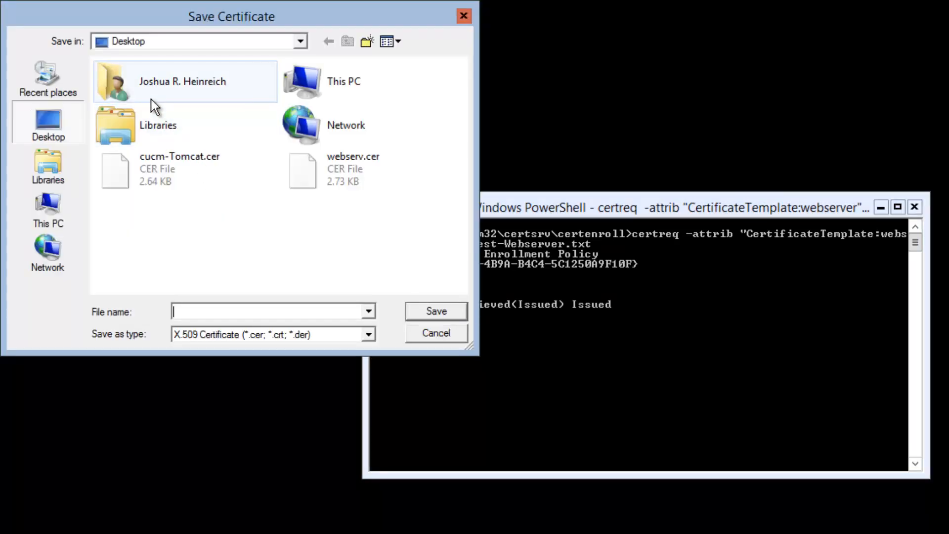
Save the issued certificate as server-CUCM in the CertEnroll folder.
{"action": "double_click", "coordinate": [322, 85]}
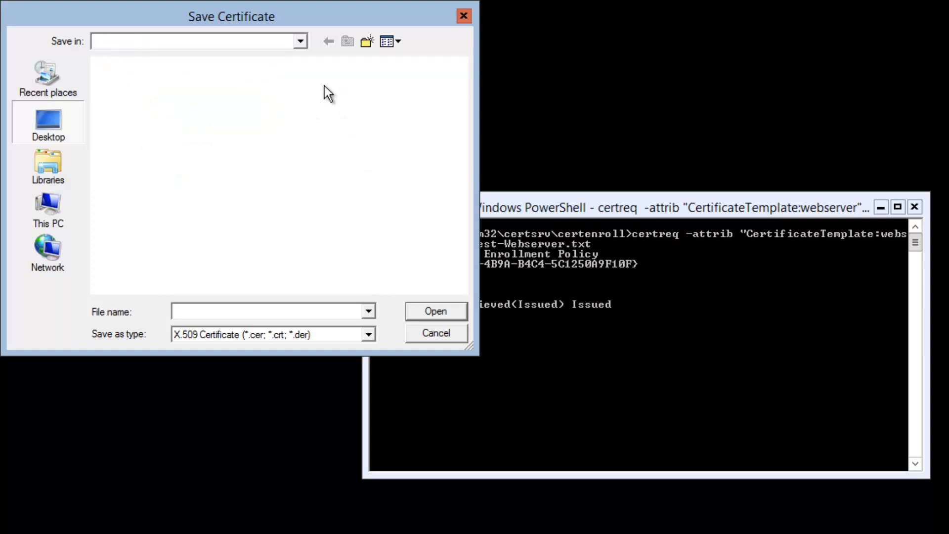
{"action": "scroll", "coordinate": [198, 212], "scroll_direction": "down", "scroll_amount": 3}
{"action": "double_click", "coordinate": [235, 216]}
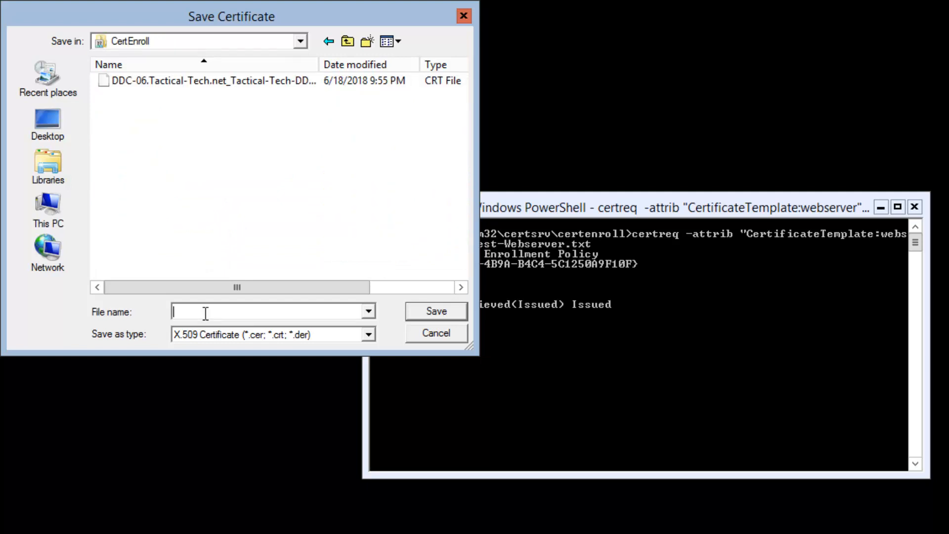
{"action": "type", "text": "server"}
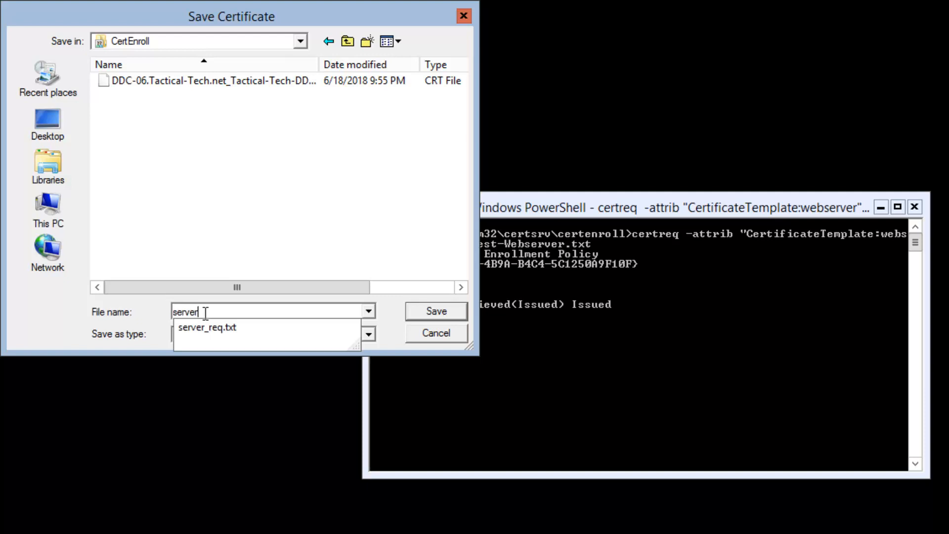
{"action": "type", "text": "-CUCM"}
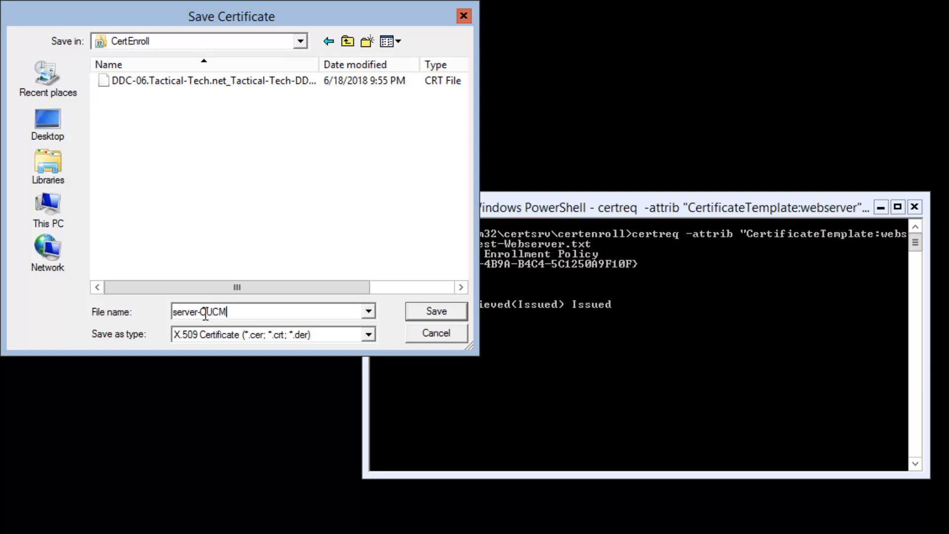
{"action": "left_click", "coordinate": [441, 316]}
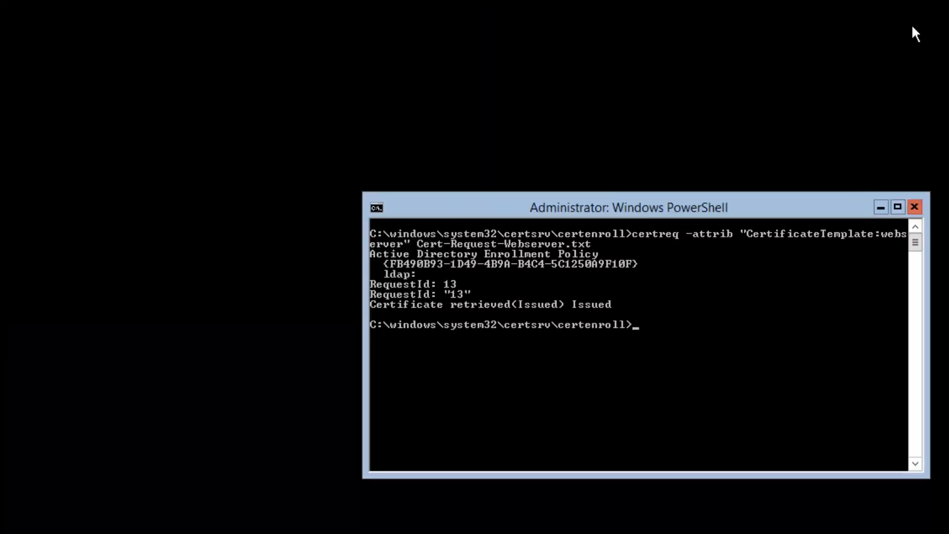
Leave the remote session and copy server-CUCM.cer from the web server's network share window into C:\inetpub\wwwroot.
{"action": "mouse_move", "coordinate": [888, 5]}
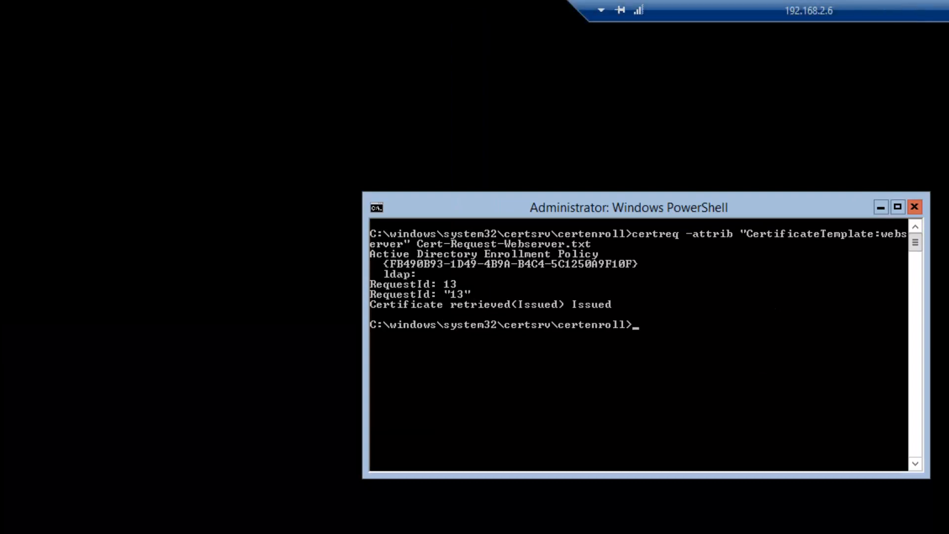
{"action": "left_click", "coordinate": [948, 9]}
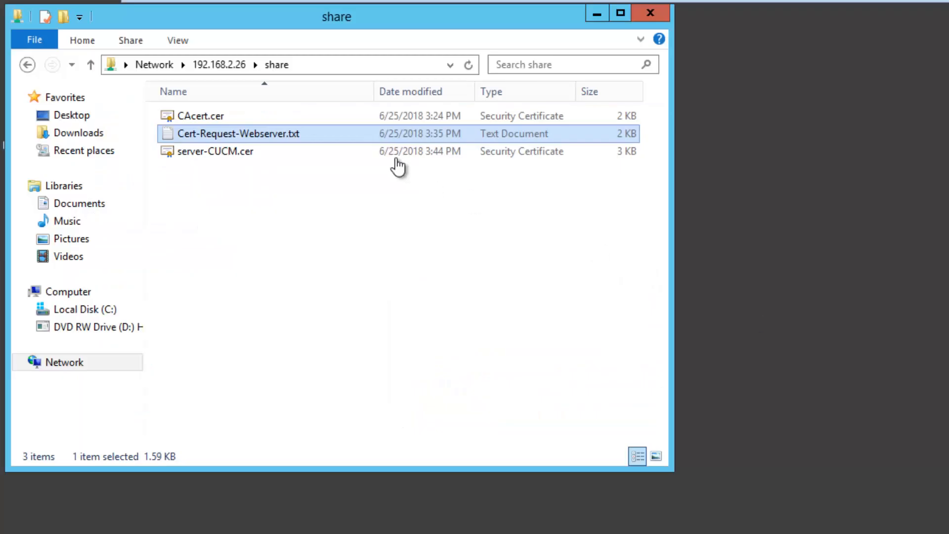
{"action": "right_click", "coordinate": [213, 153]}
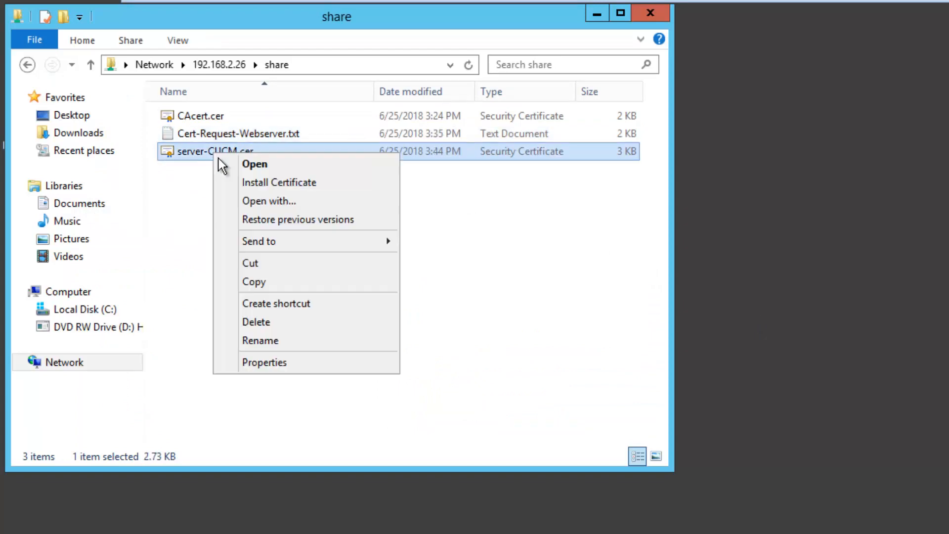
{"action": "left_click", "coordinate": [267, 280]}
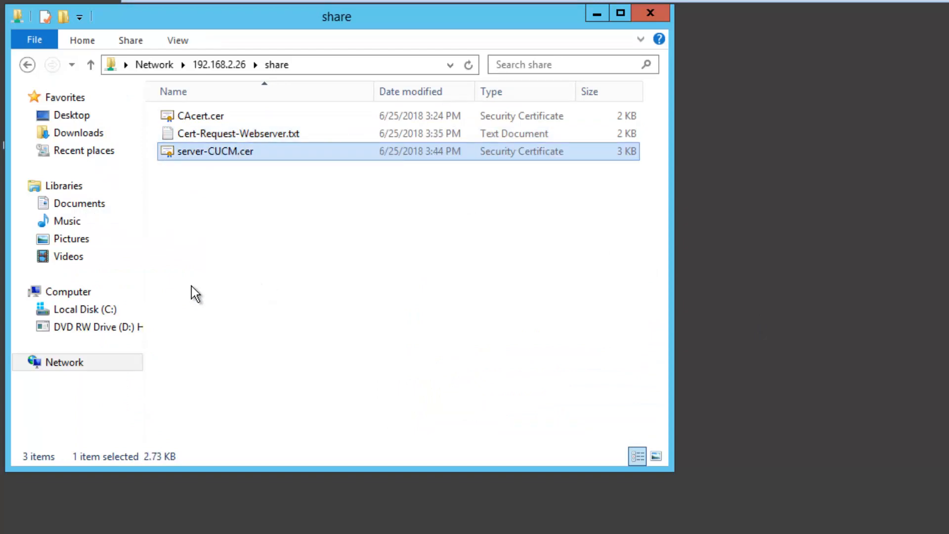
{"action": "left_click", "coordinate": [79, 311]}
{"action": "double_click", "coordinate": [194, 118]}
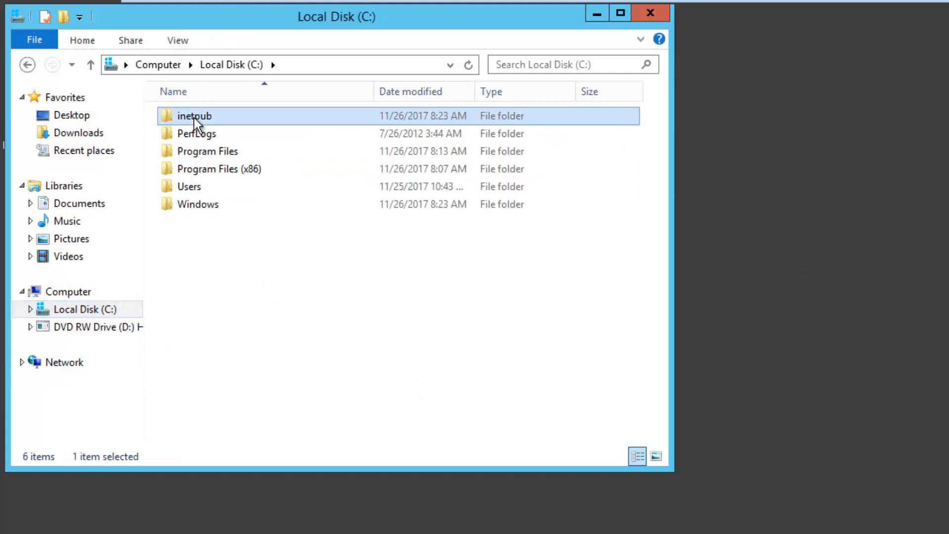
{"action": "double_click", "coordinate": [213, 192]}
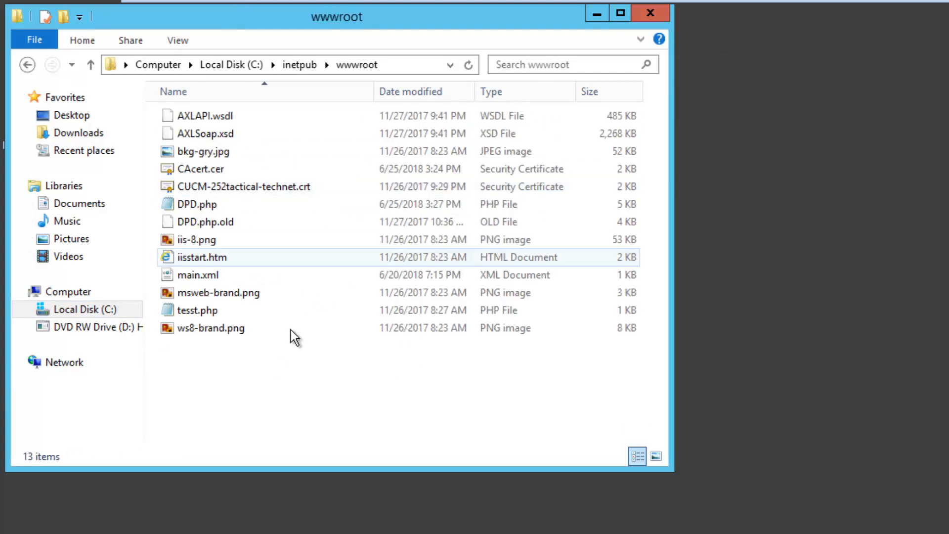
{"action": "right_click", "coordinate": [226, 383]}
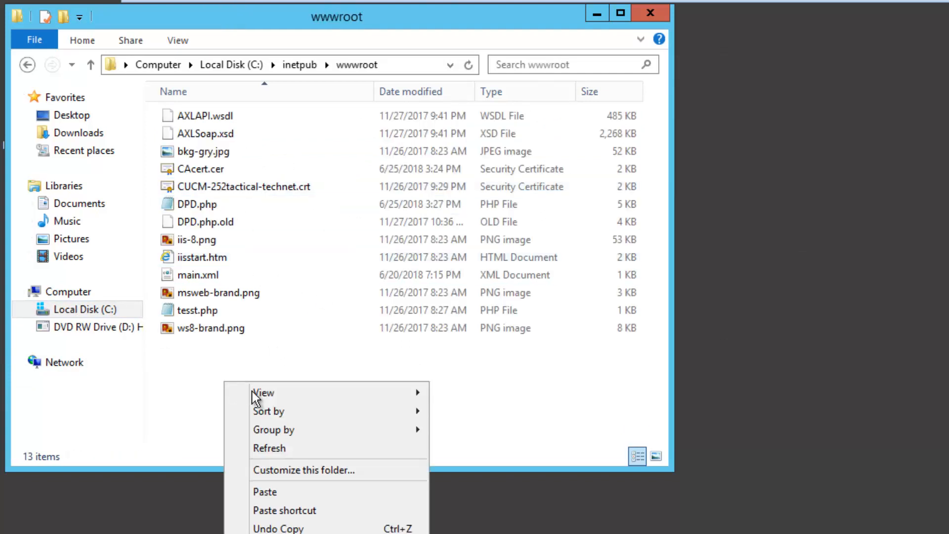
{"action": "left_click", "coordinate": [265, 491]}
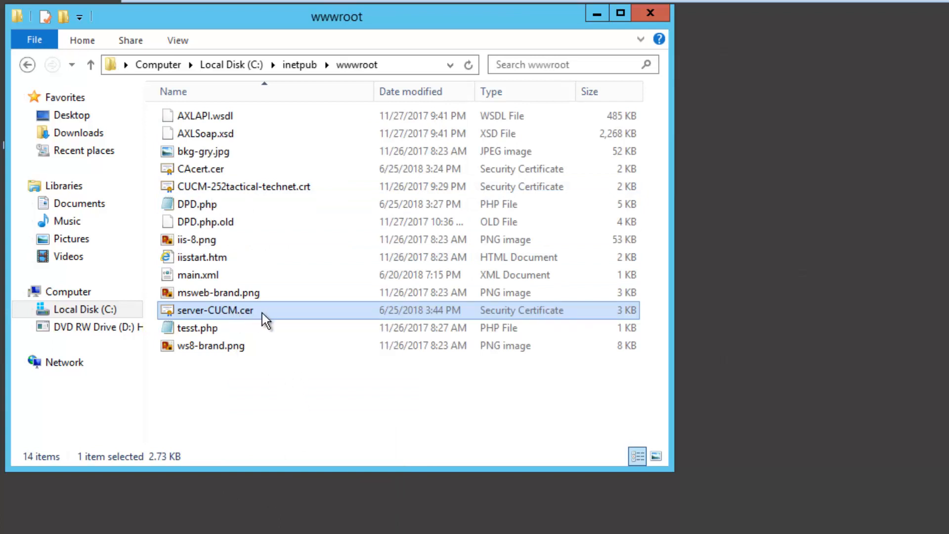
Copy the full file name of server-CUCM.cer, including its extension, without renaming the certificate in wwwroot.
{"action": "left_click", "coordinate": [249, 310]}
{"action": "left_click_drag", "start_coordinate": [258, 310], "coordinate": [162, 303]}
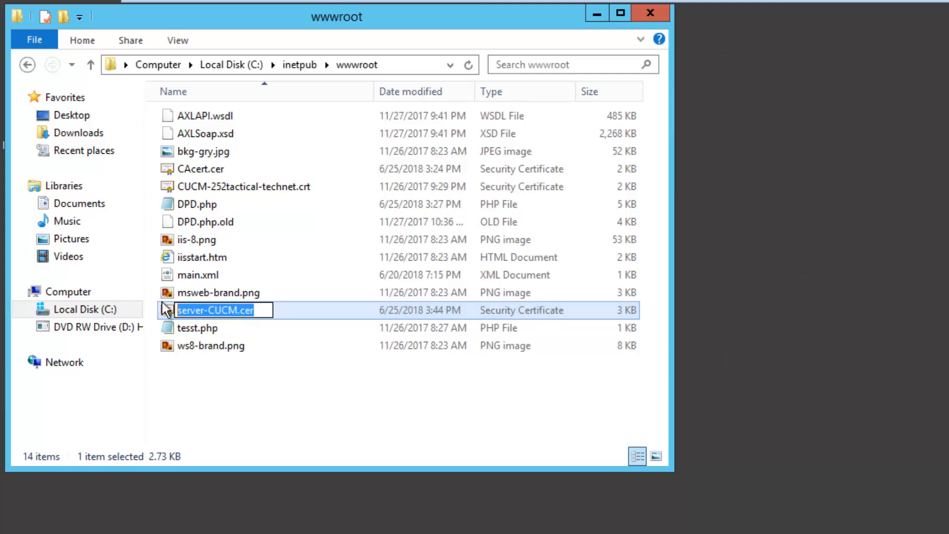
{"action": "right_click", "coordinate": [196, 312]}
{"action": "left_click", "coordinate": [248, 362]}
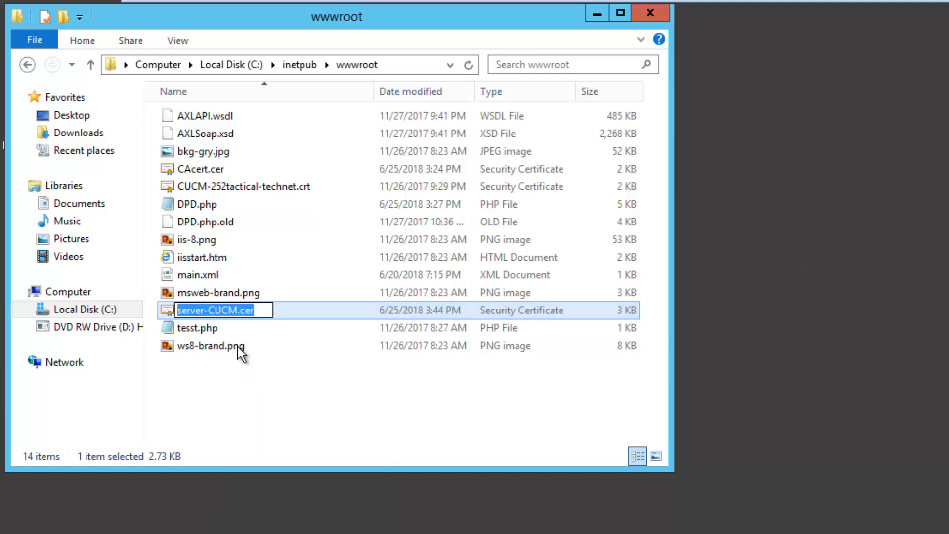
Open DPD.php from wwwroot in Notepad, replace CAcert.cer in the cafile path with server-CUCM.cer, and save the file.
{"action": "left_click", "coordinate": [198, 208]}
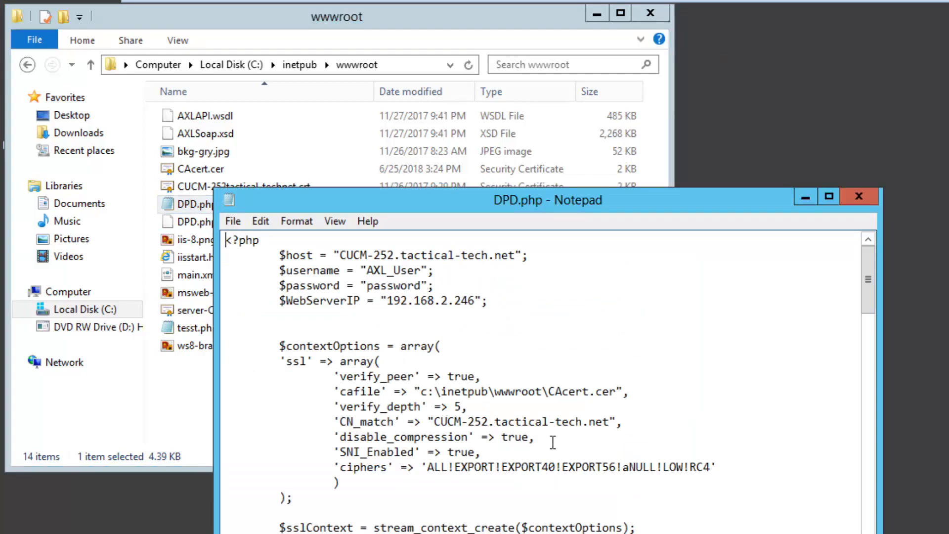
{"action": "left_click_drag", "start_coordinate": [548, 393], "coordinate": [623, 401]}
{"action": "right_click", "coordinate": [616, 399]}
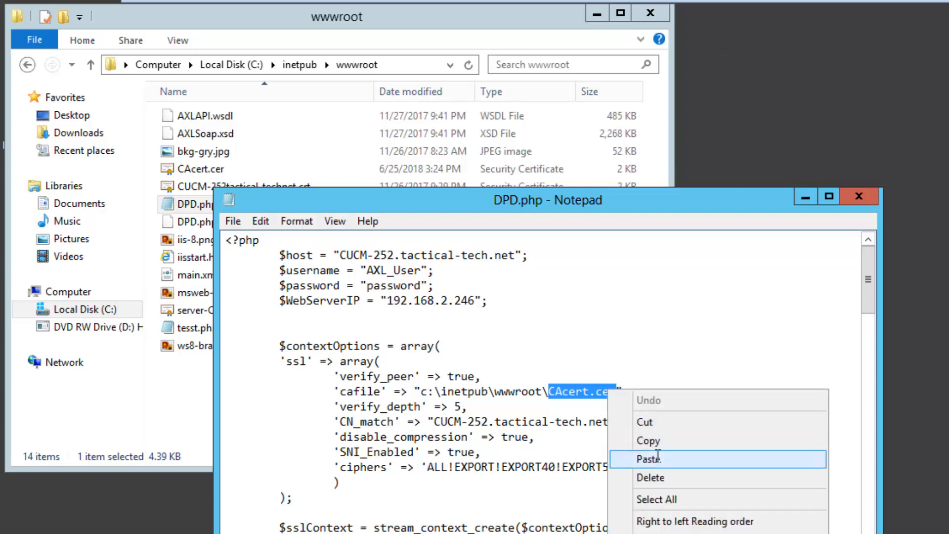
{"action": "left_click", "coordinate": [649, 458]}
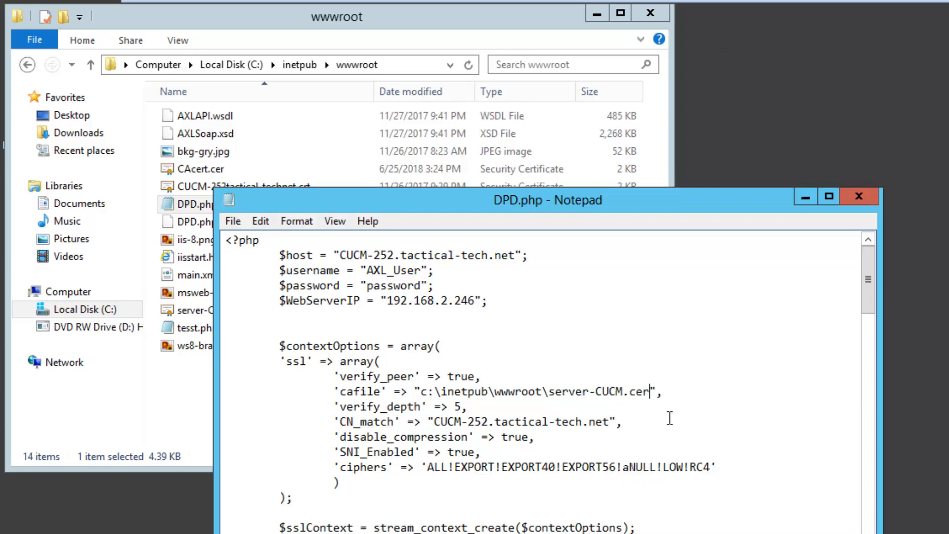
{"action": "left_click", "coordinate": [234, 221]}
{"action": "left_click", "coordinate": [258, 278]}
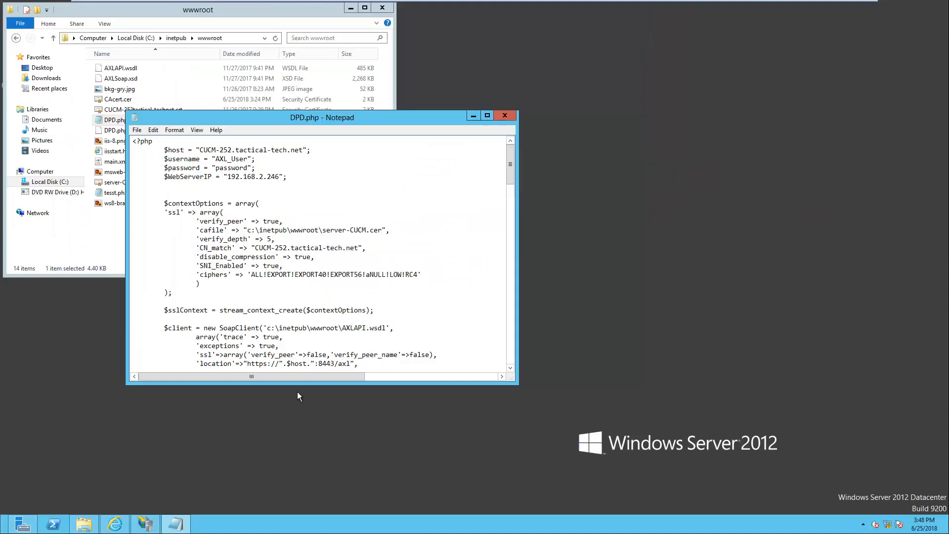
Switch to IIS Manager, start completing the certificate request and choose C:\inetpub\wwwroot\server-CUCM.cer as the certification authority's response.
{"action": "left_click", "coordinate": [145, 524]}
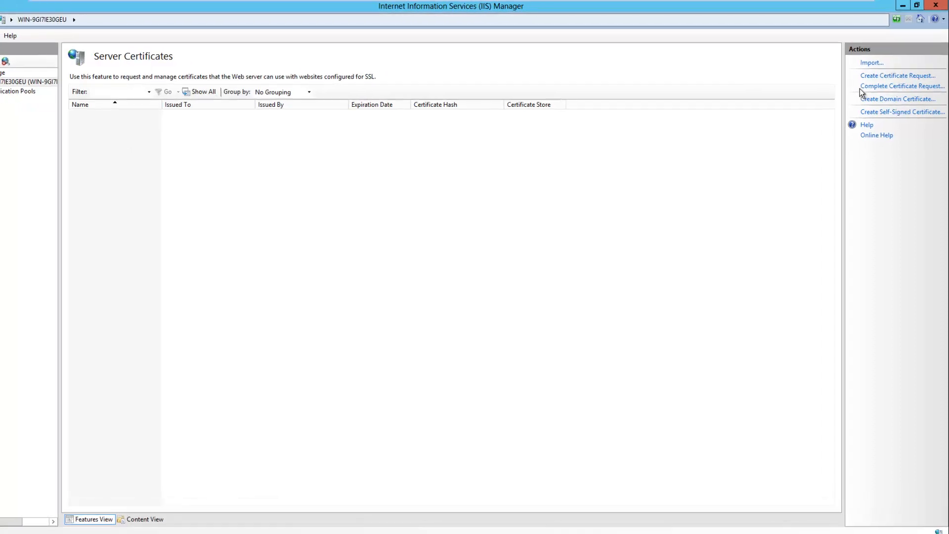
{"action": "left_click", "coordinate": [856, 106]}
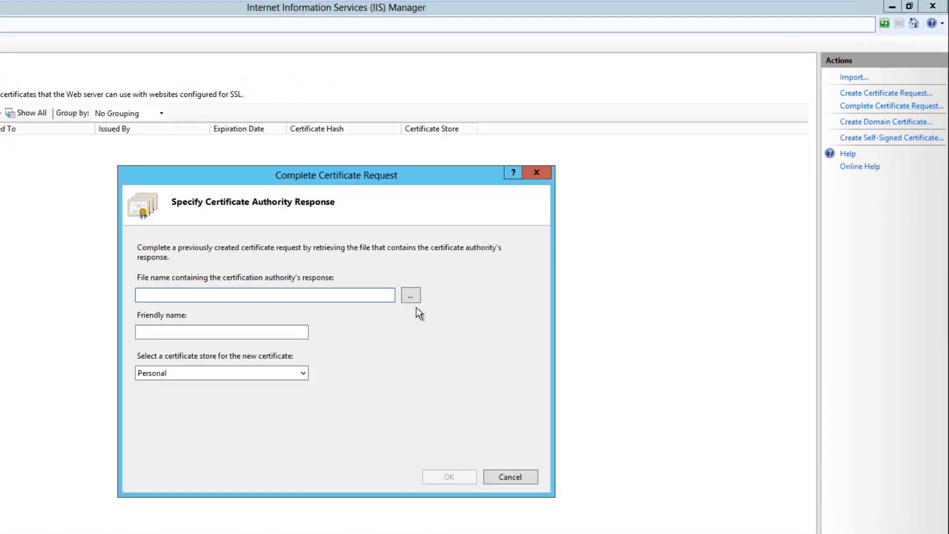
{"action": "left_click", "coordinate": [411, 295]}
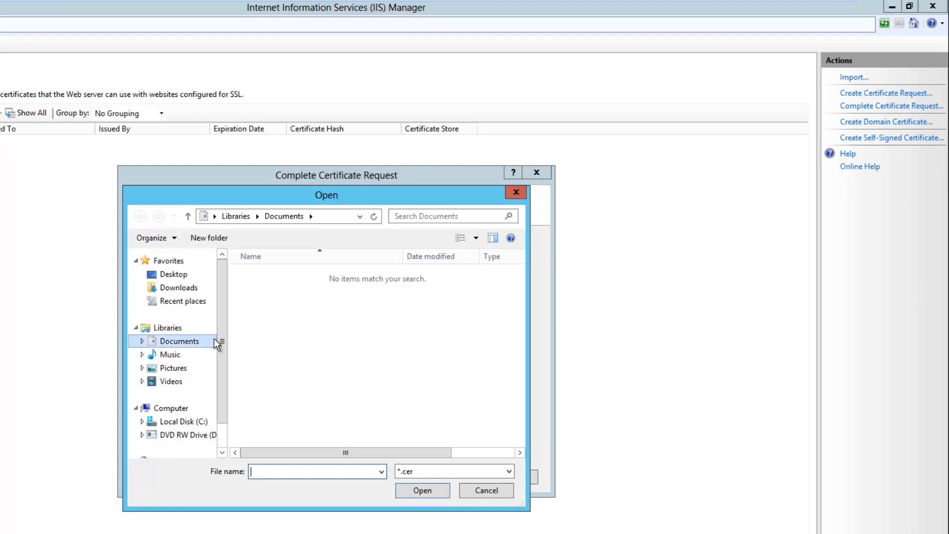
{"action": "left_click", "coordinate": [184, 421]}
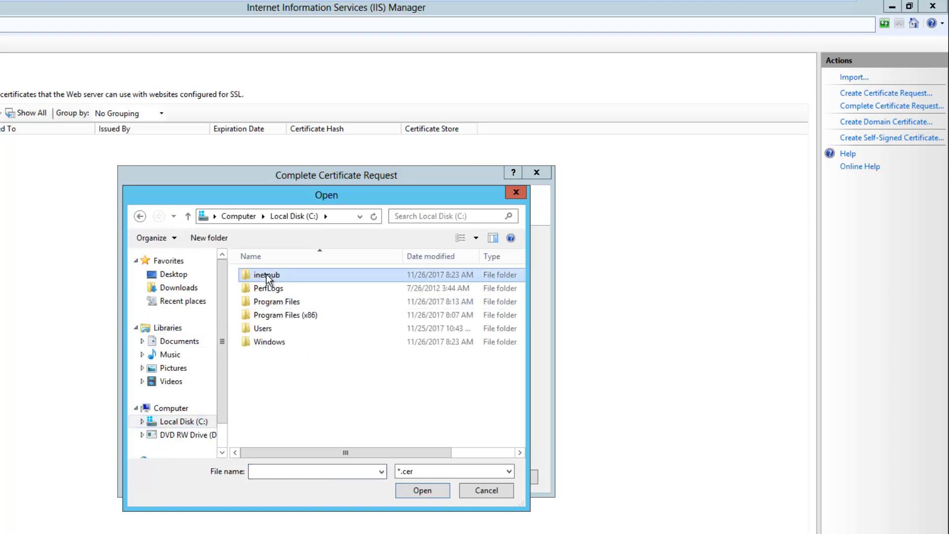
{"action": "double_click", "coordinate": [271, 276]}
{"action": "double_click", "coordinate": [278, 331]}
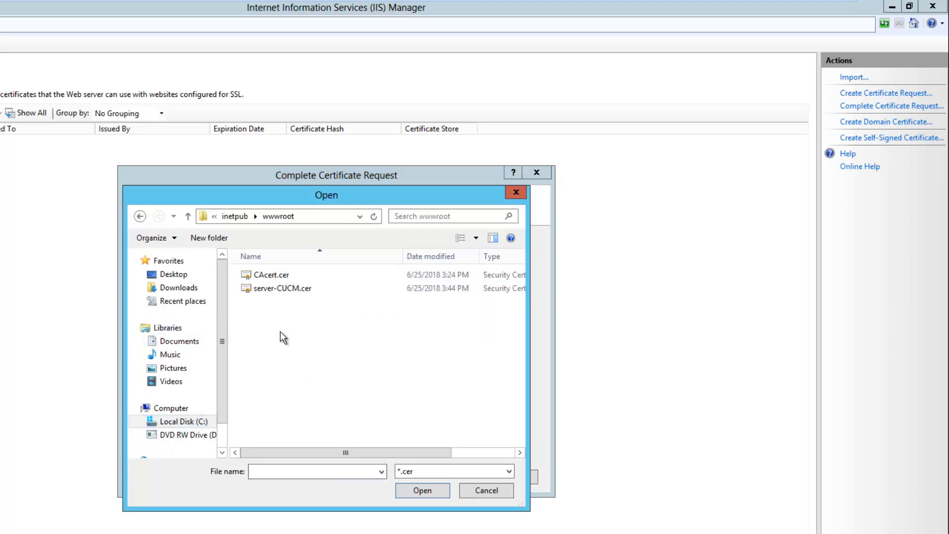
{"action": "left_click", "coordinate": [275, 291]}
{"action": "left_click", "coordinate": [428, 493]}
Give the certificate the friendly name WIN-9GI7IE30GEU and complete the request with the Personal store.
{"action": "type", "text": "WIN"}
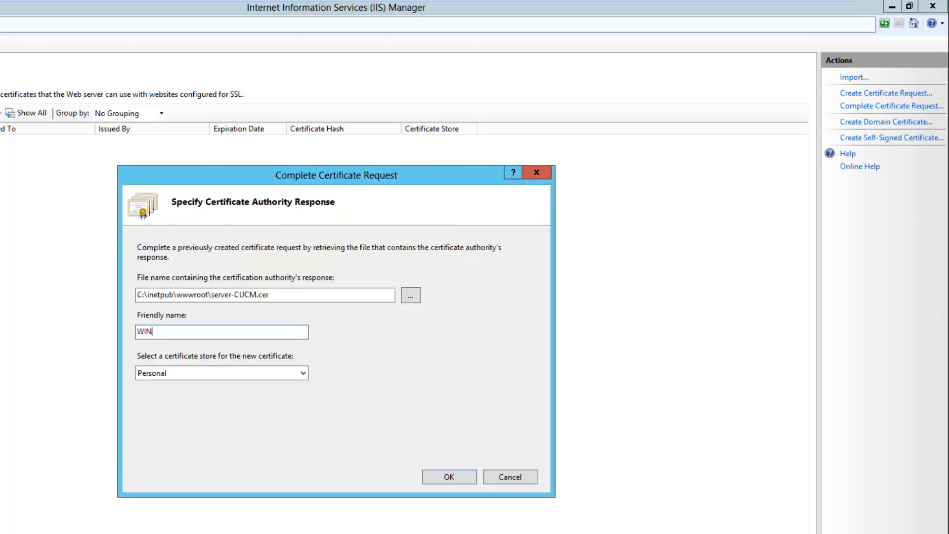
{"action": "type", "text": "-9GI7IE30GEU"}
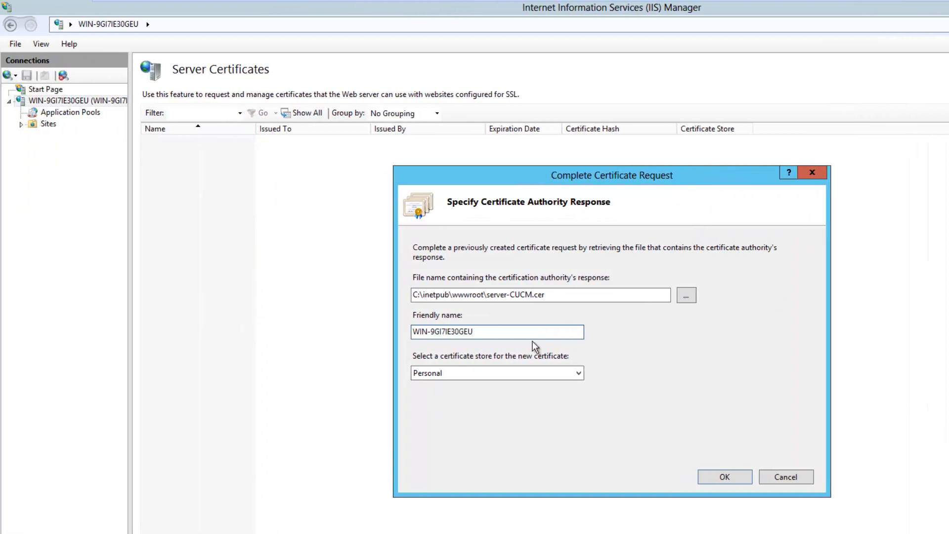
{"action": "left_click", "coordinate": [718, 482]}
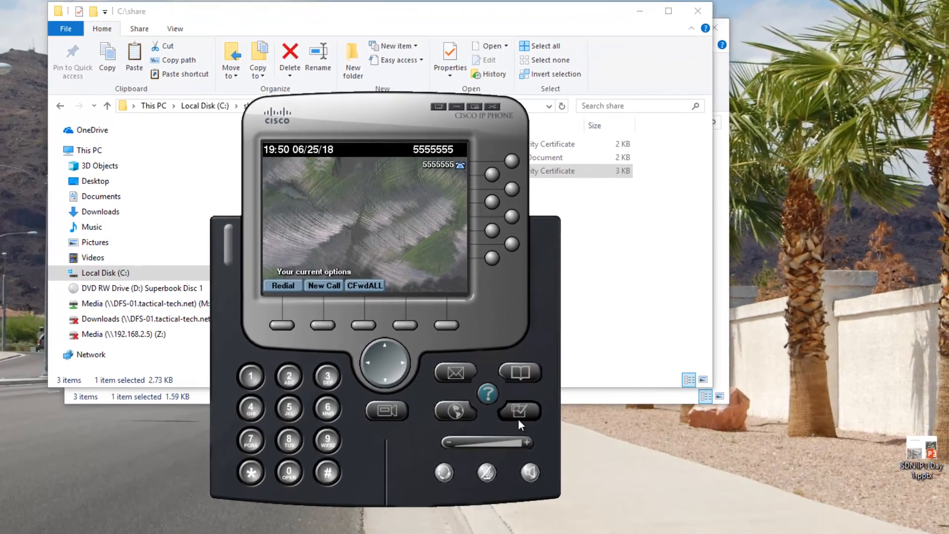
{"action": "left_click", "coordinate": [542, 507]}
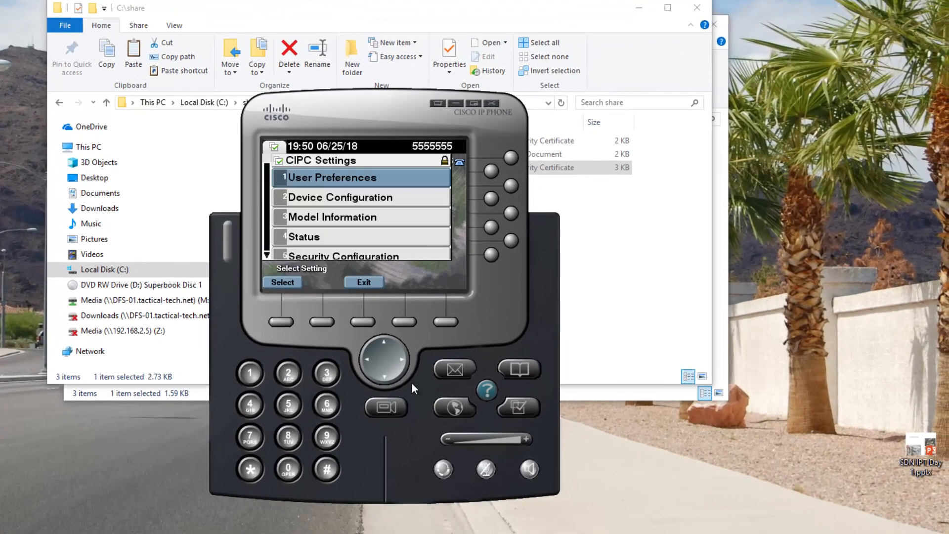
{"action": "left_click", "coordinate": [381, 378]}
{"action": "left_click", "coordinate": [380, 377]}
{"action": "left_click", "coordinate": [381, 377]}
{"action": "left_click", "coordinate": [381, 378]}
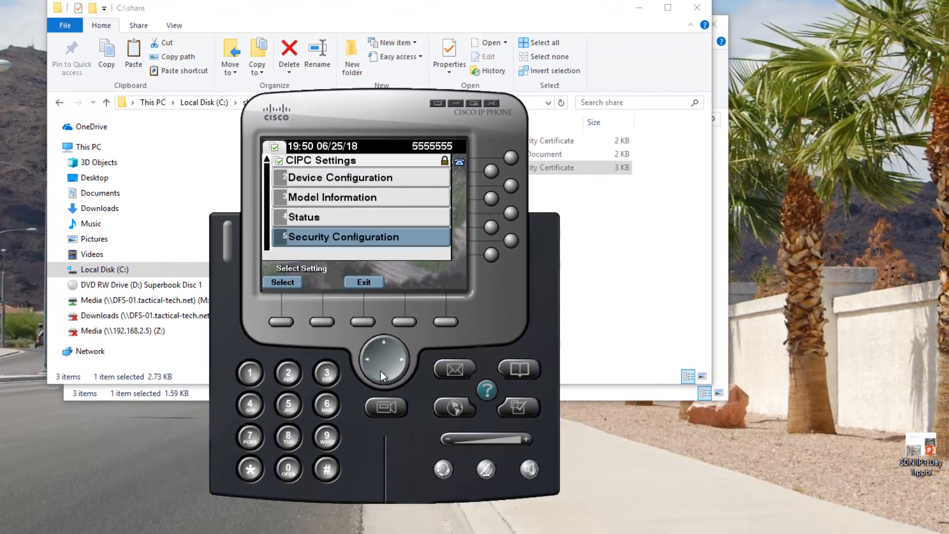
{"action": "left_click", "coordinate": [363, 321]}
Open the phone's Directories and load the 13th Regiment directory to test it.
{"action": "left_click", "coordinate": [508, 361]}
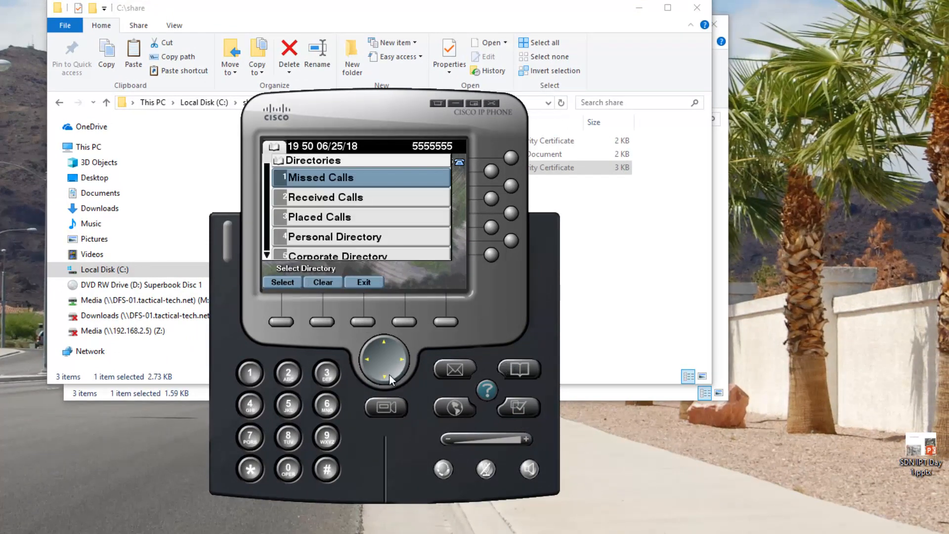
{"action": "left_click", "coordinate": [381, 376]}
{"action": "left_click", "coordinate": [381, 375]}
{"action": "left_click", "coordinate": [381, 375]}
{"action": "left_click", "coordinate": [380, 375]}
{"action": "left_click", "coordinate": [381, 376]}
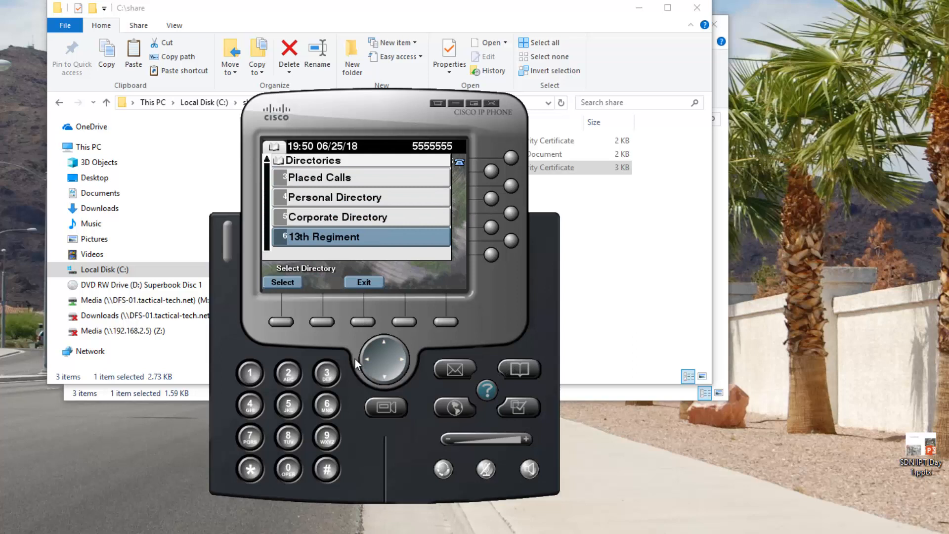
{"action": "left_click", "coordinate": [289, 322]}
{"action": "left_click", "coordinate": [288, 322]}
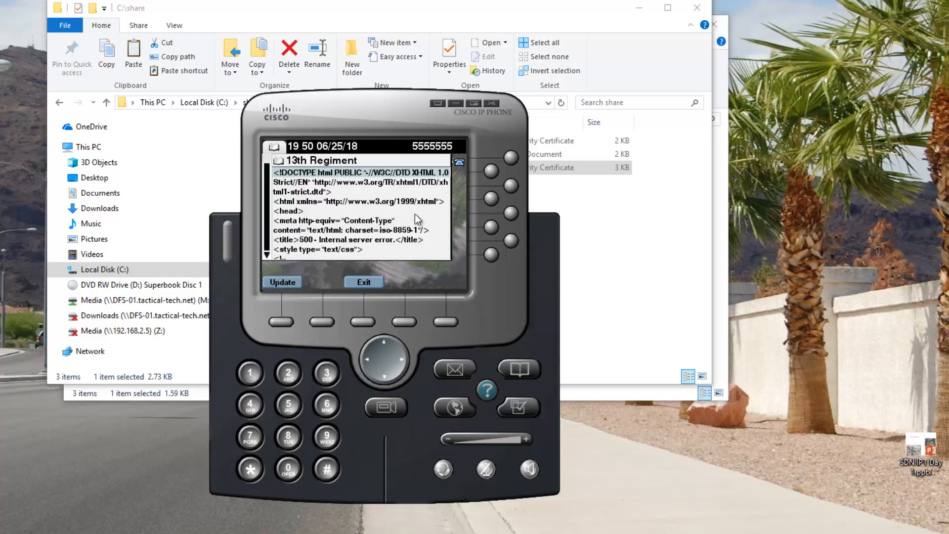